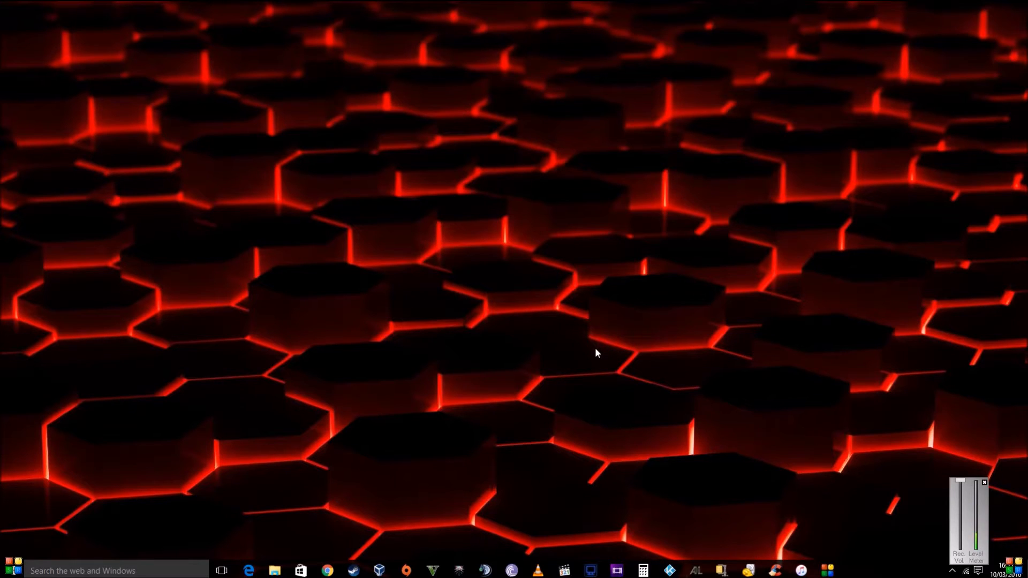
# - Glance at VirtualBox Manager, then return to the virtualbox.org page in Chrome
pyautogui.click(379, 570)
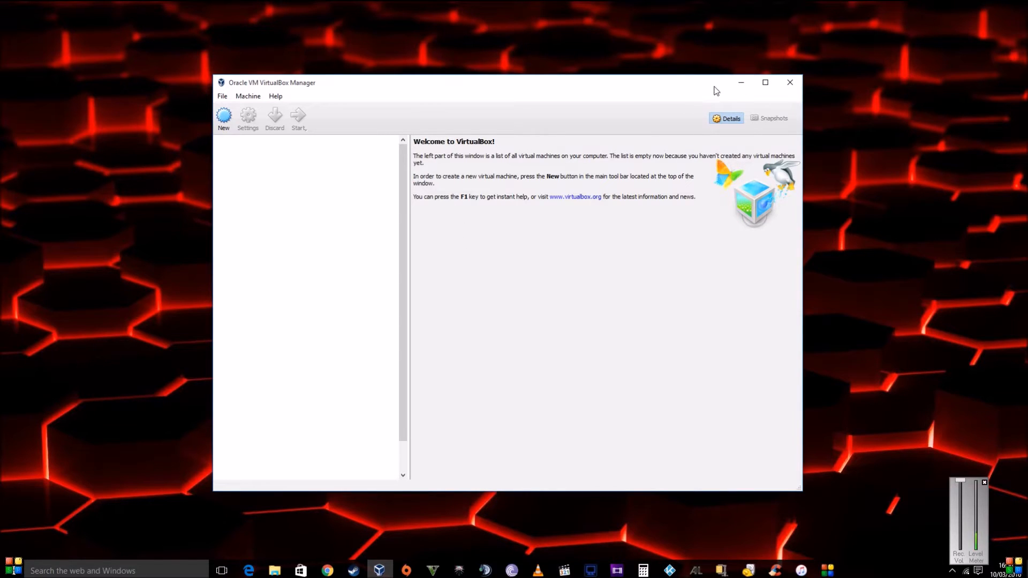
pyautogui.click(741, 83)
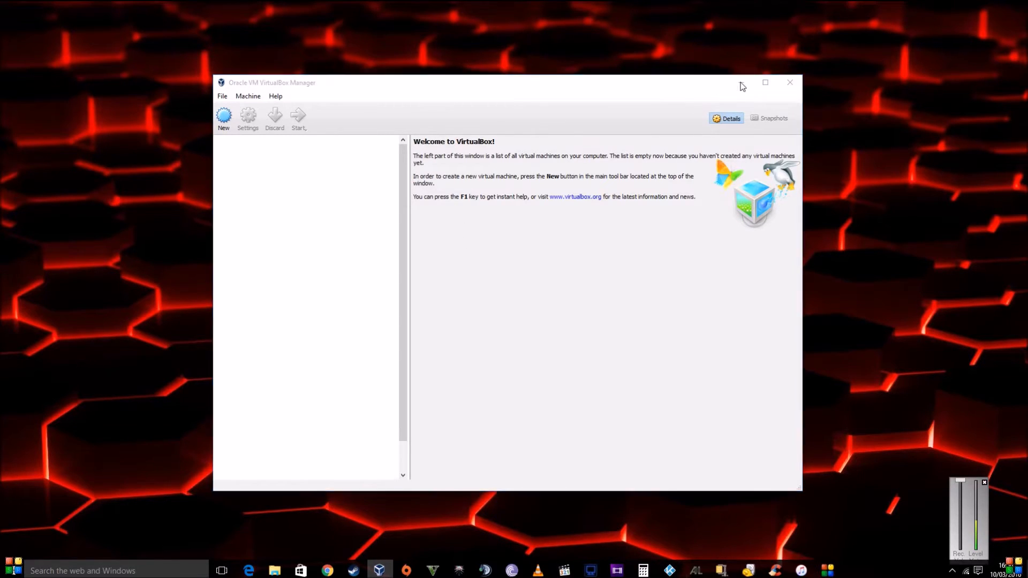
pyautogui.click(332, 571)
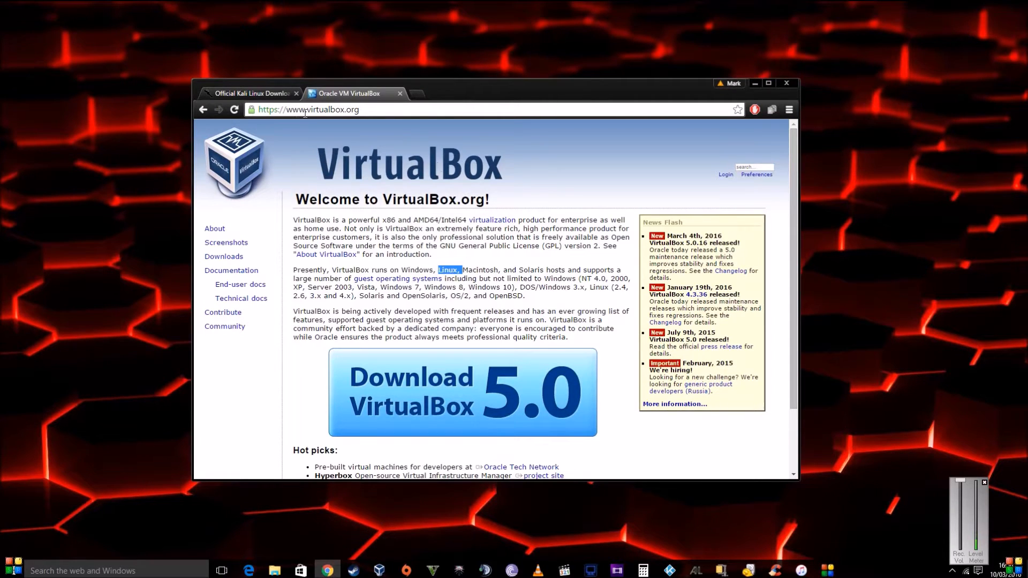
pyautogui.click(563, 307)
# - Check the Downloads folder holding kali-linux-2016.1-amd64.iso, then return to Chrome
pyautogui.click(382, 570)
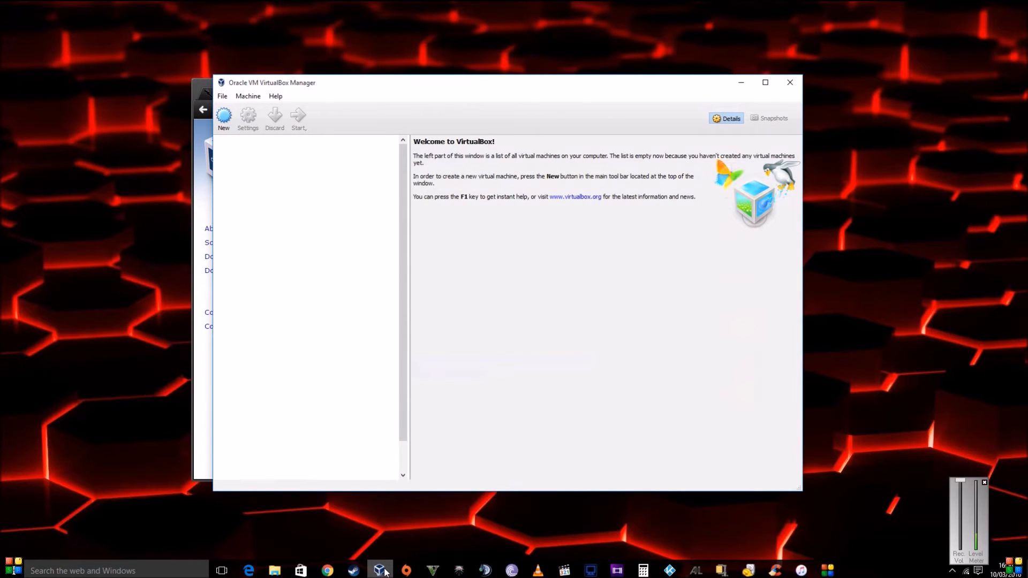
pyautogui.click(385, 571)
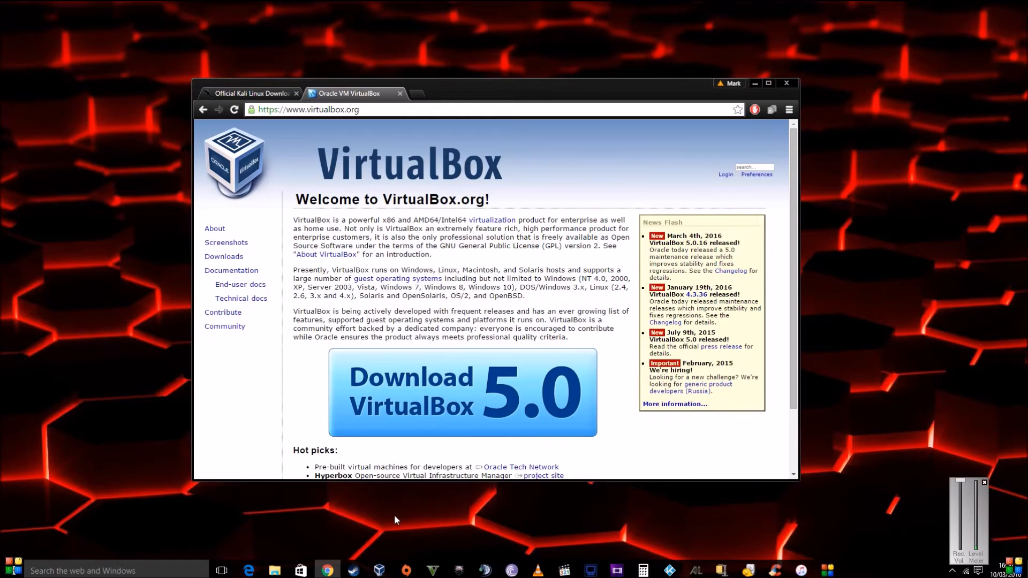
pyautogui.click(755, 84)
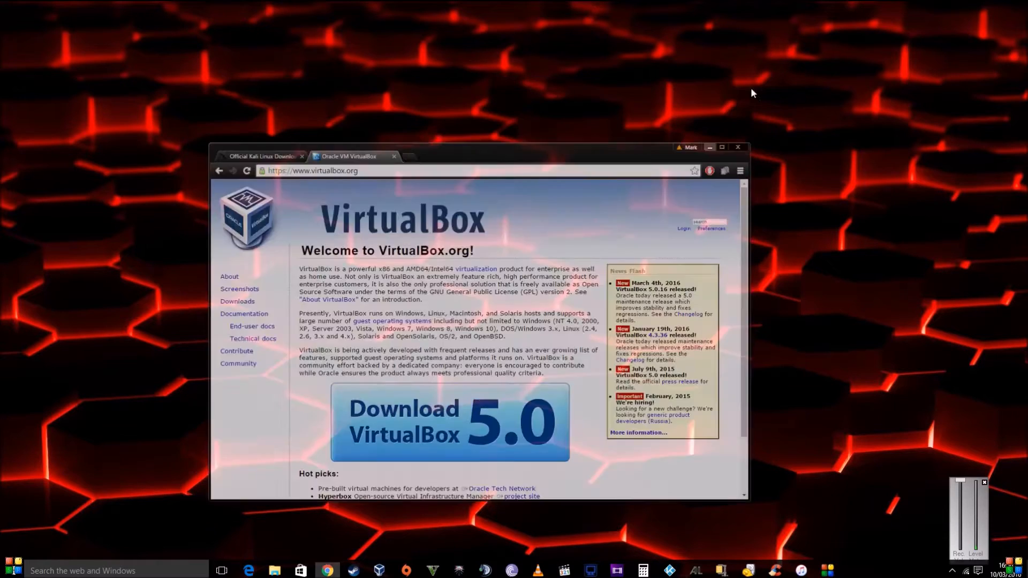
pyautogui.click(273, 572)
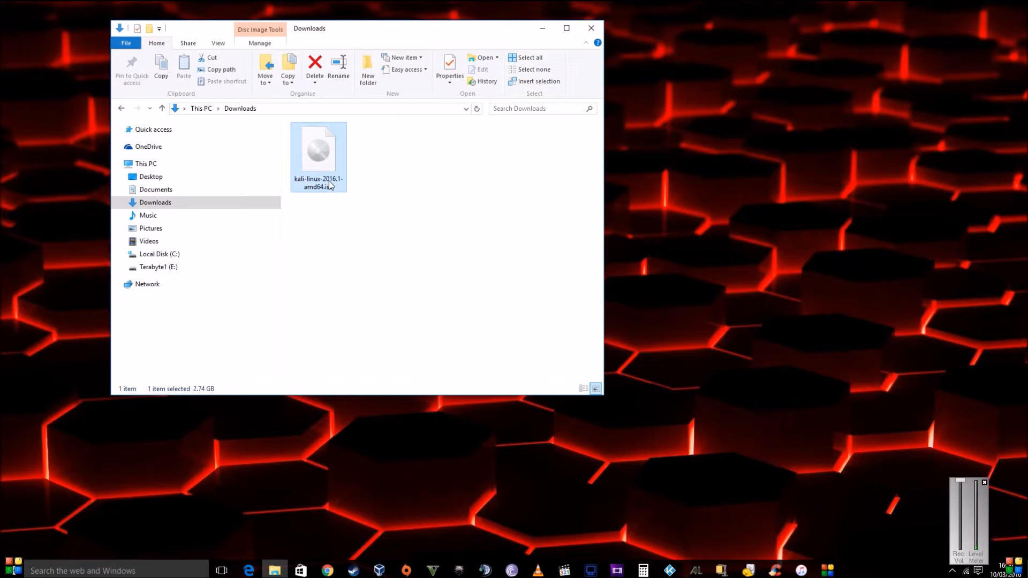
pyautogui.click(542, 28)
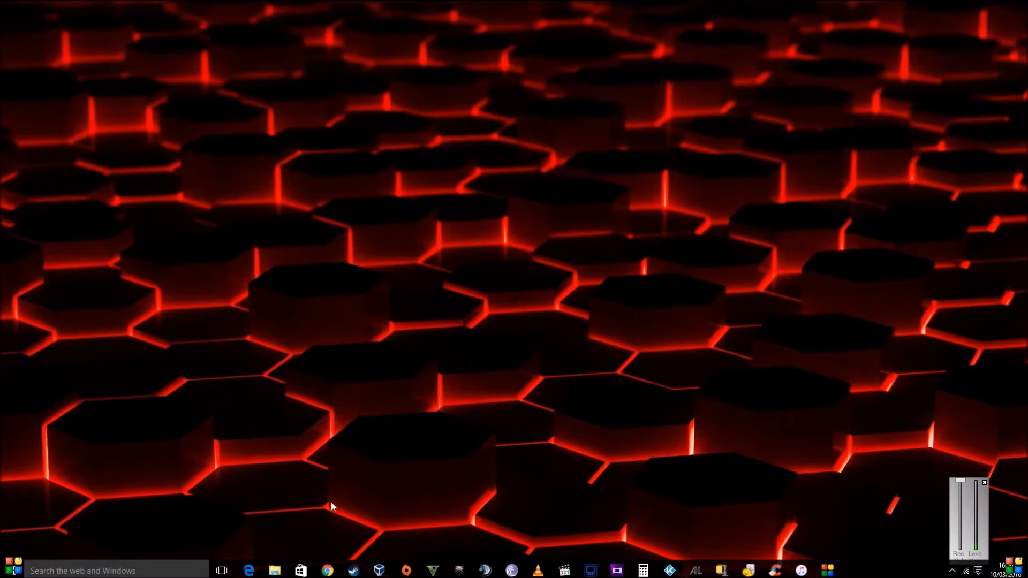
pyautogui.click(329, 571)
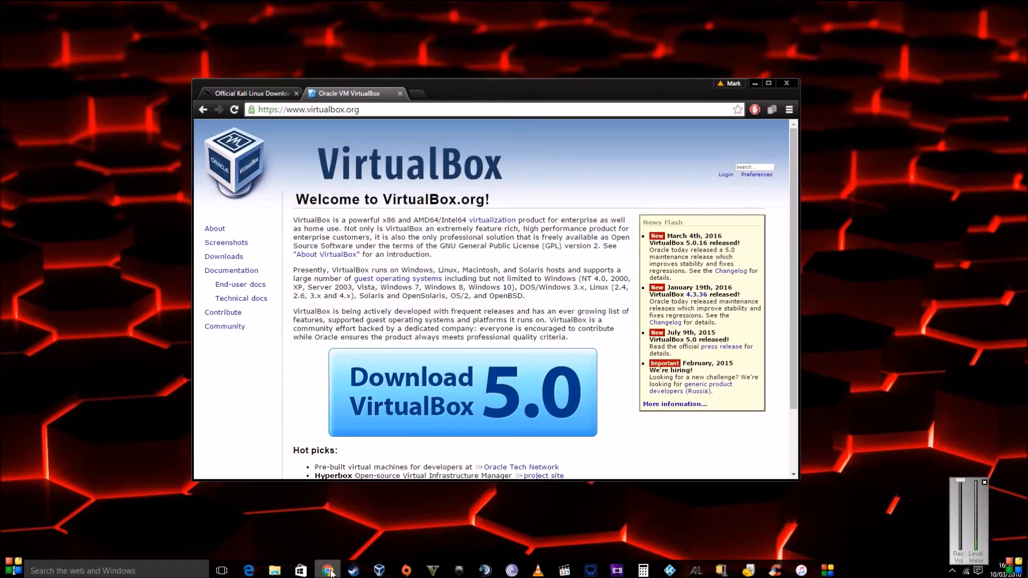
# - View the kali.org downloads tab listing the 2016.1 images, then minimize Chrome
pyautogui.click(258, 96)
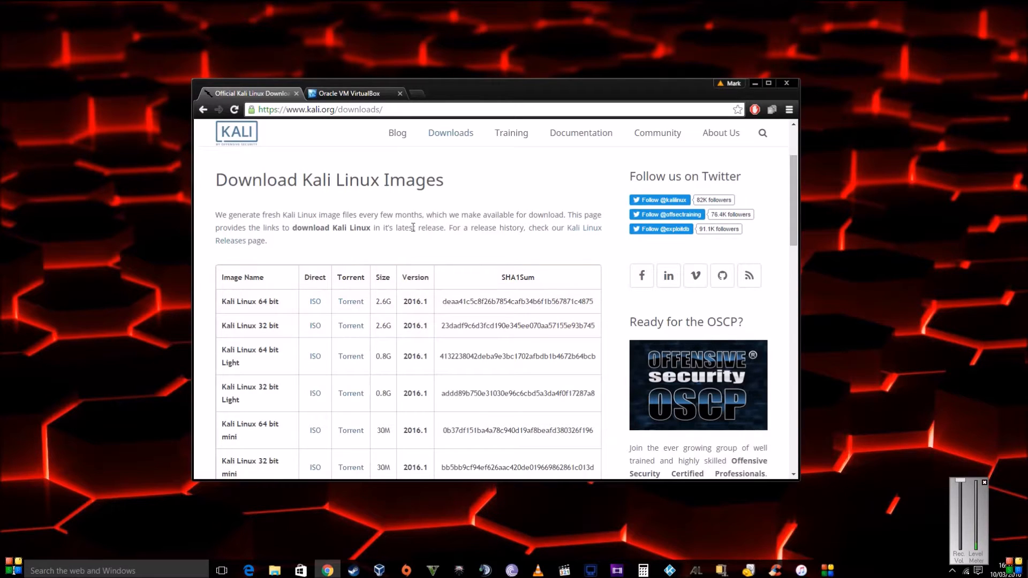
pyautogui.click(755, 82)
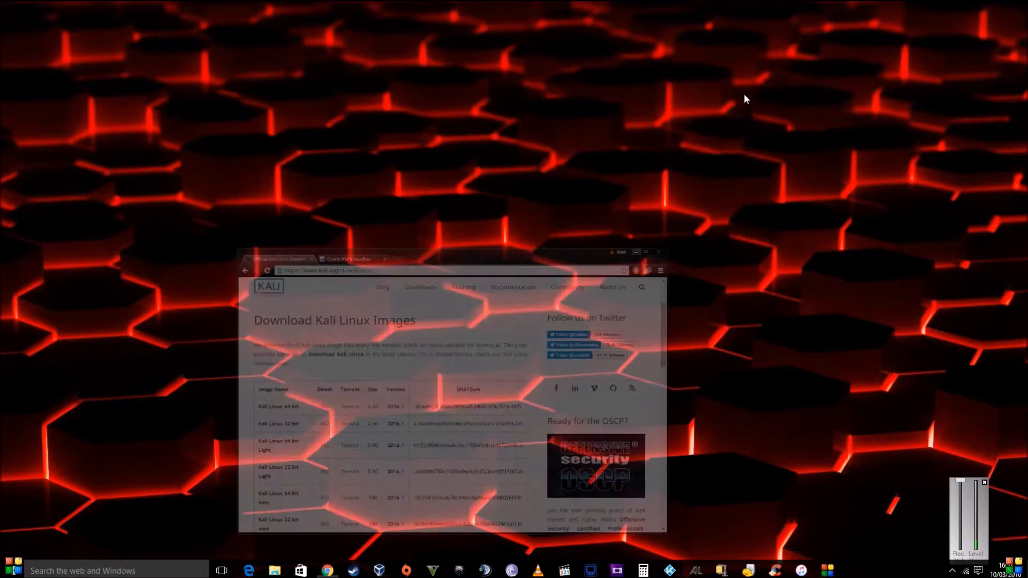
# - Peek at the Downloads folder with the 2.74 GB Kali ISO, then bring up VirtualBox Manager
pyautogui.click(275, 574)
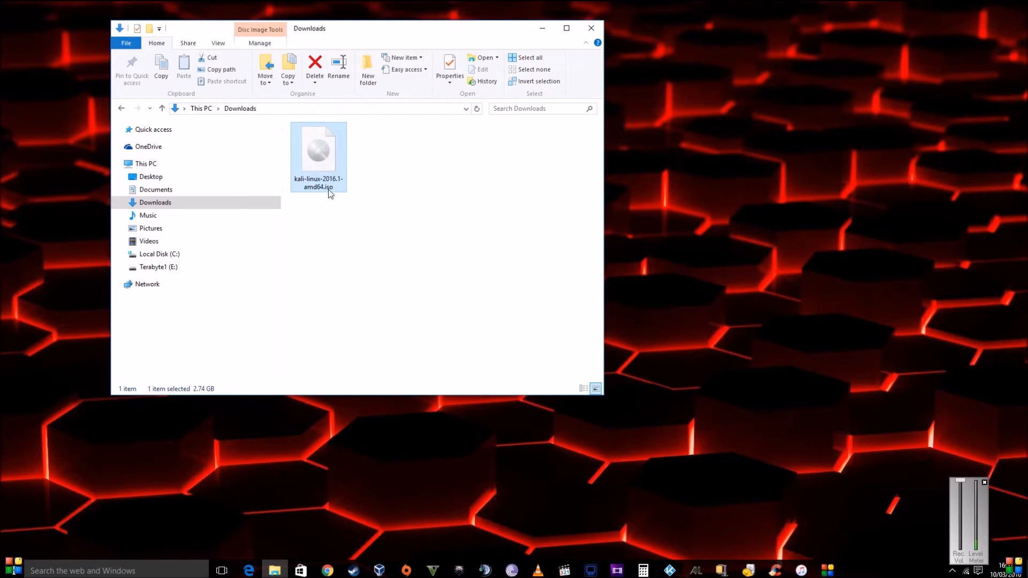
pyautogui.click(542, 31)
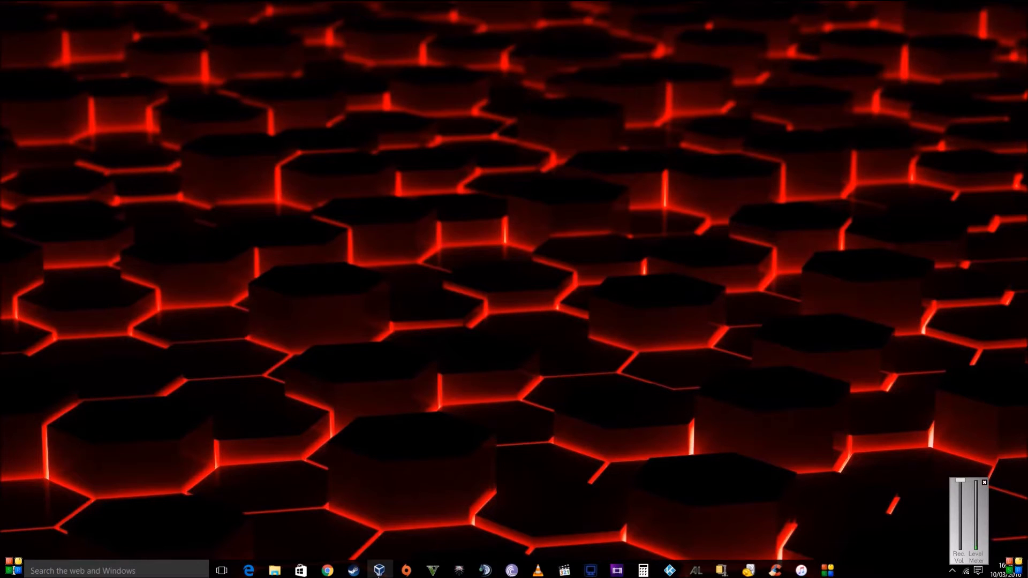
pyautogui.click(379, 571)
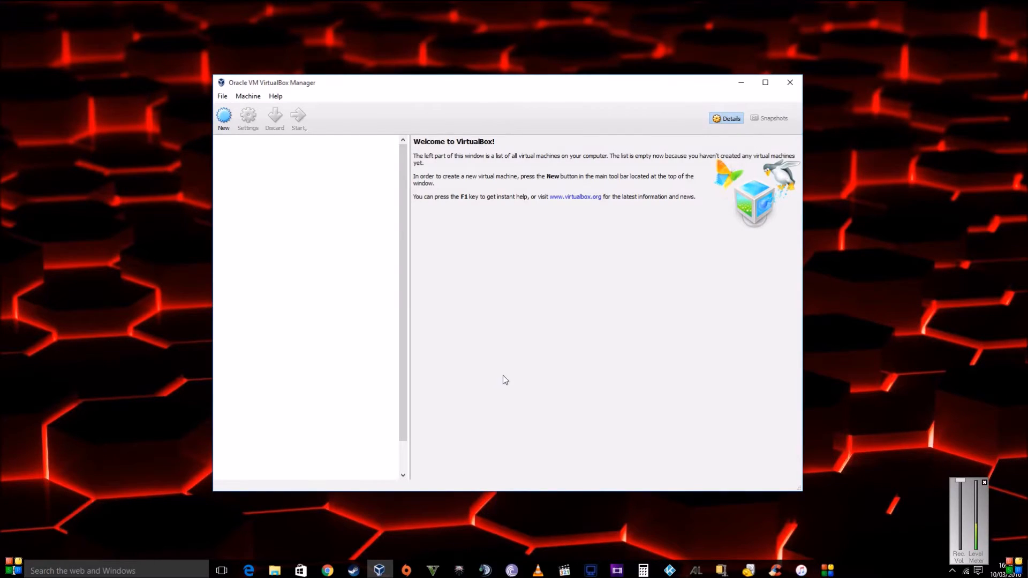
# - Start a new VM named 'Kali' with type Linux and version Debian (64-bit)
pyautogui.click(225, 117)
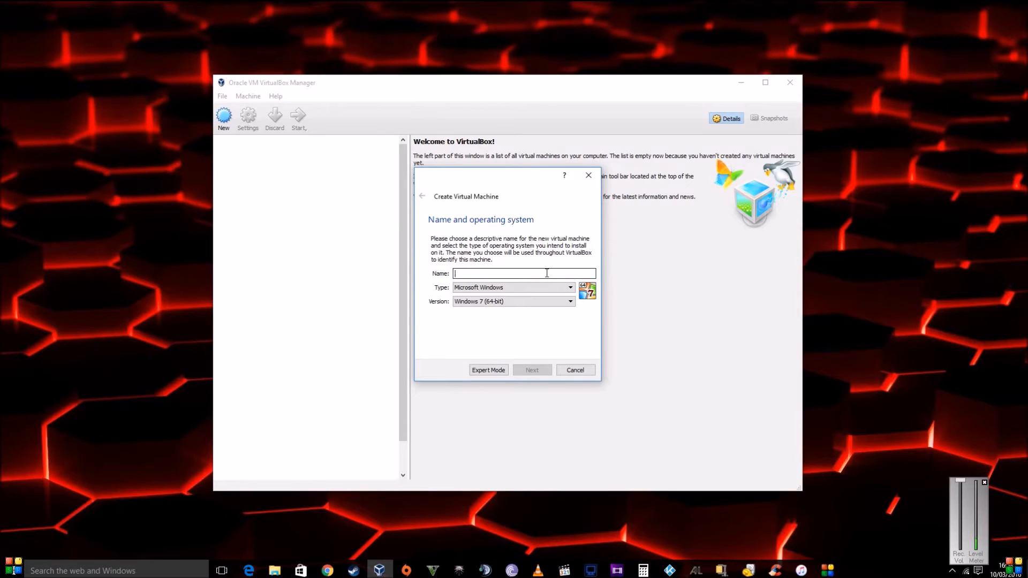
pyautogui.write('Kali')
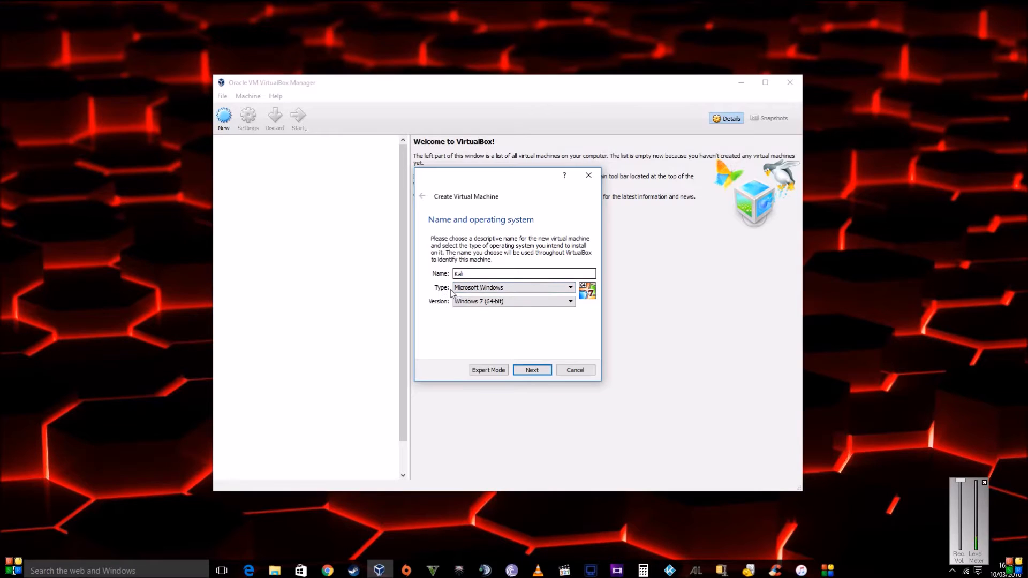
pyautogui.click(519, 288)
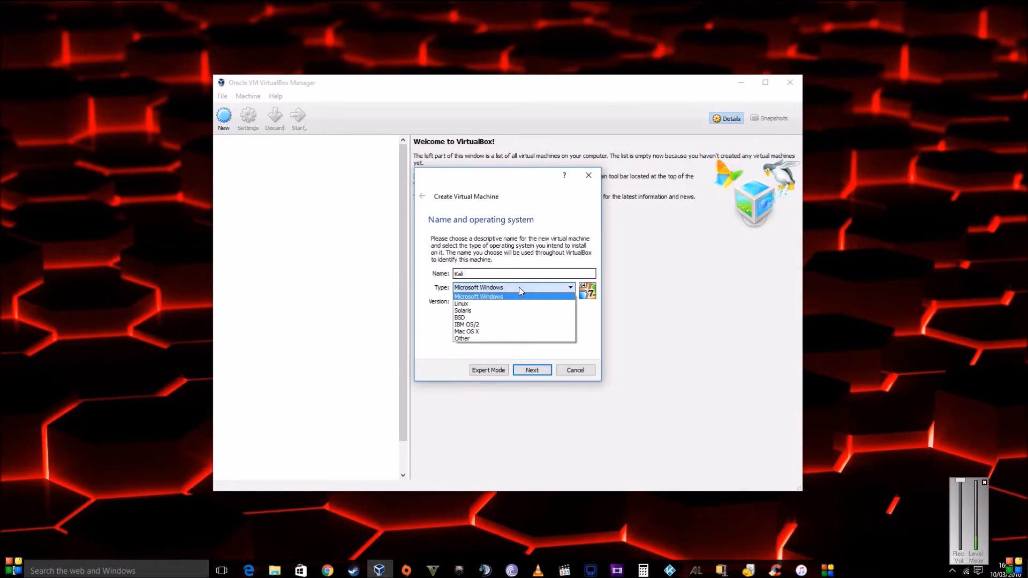
pyautogui.click(465, 304)
pyautogui.click(470, 301)
pyautogui.moveTo(571, 349); pyautogui.dragTo(562, 326)
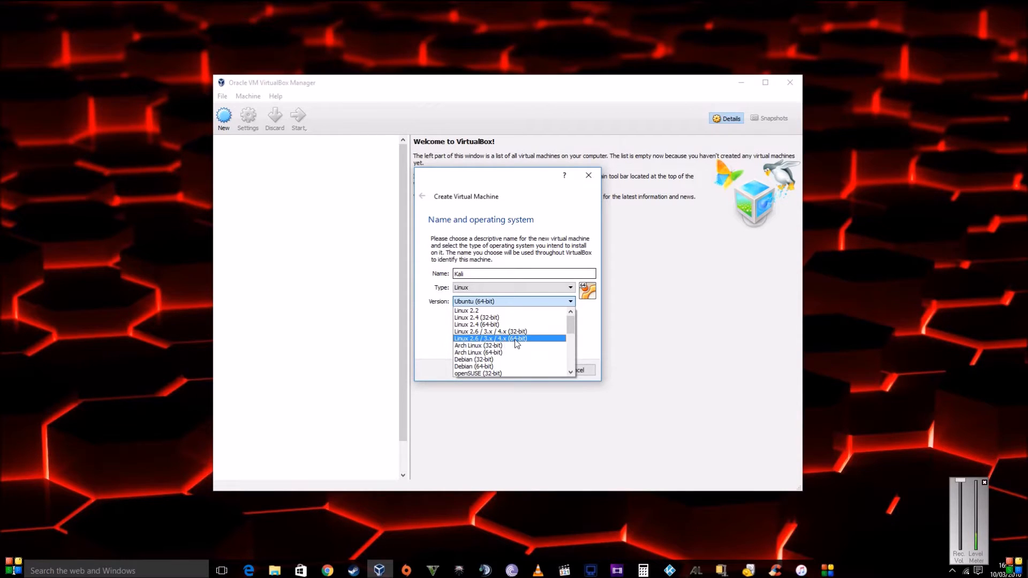
pyautogui.click(490, 367)
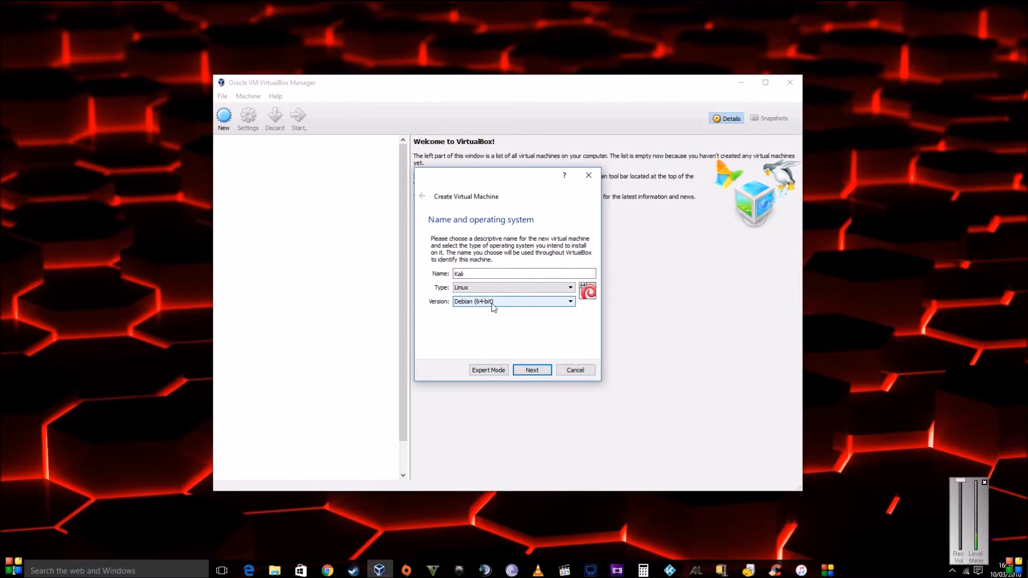
# - Advance the new-machine wizard to the Memory size page, which suggests 768 MB
pyautogui.click(533, 371)
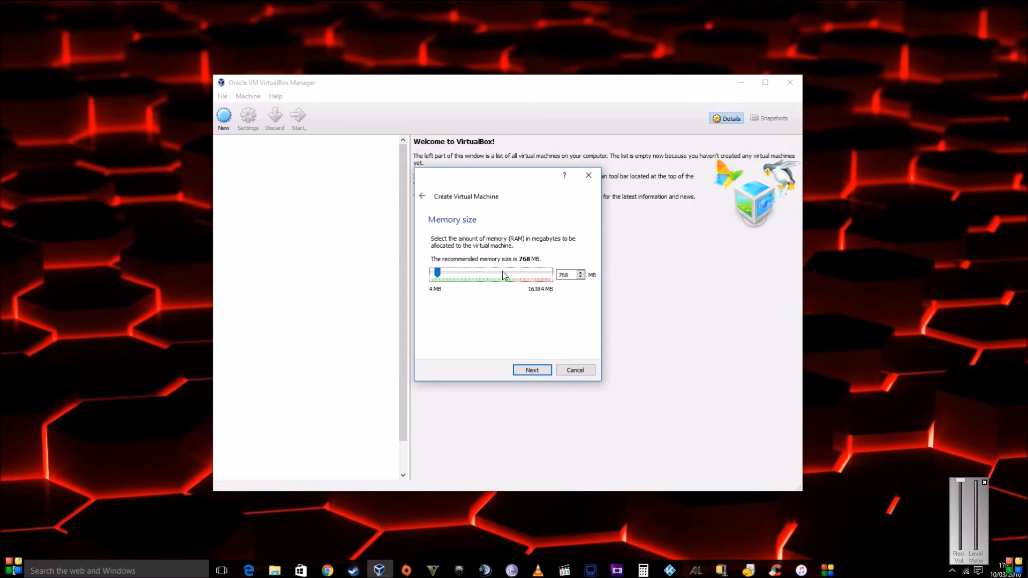
# - Raise the memory slider to 2048 MB
pyautogui.moveTo(439, 275); pyautogui.dragTo(448, 275)
# - Choose to create a virtual hard disk now, reaching the file type page with VDI selected
pyautogui.click(533, 371)
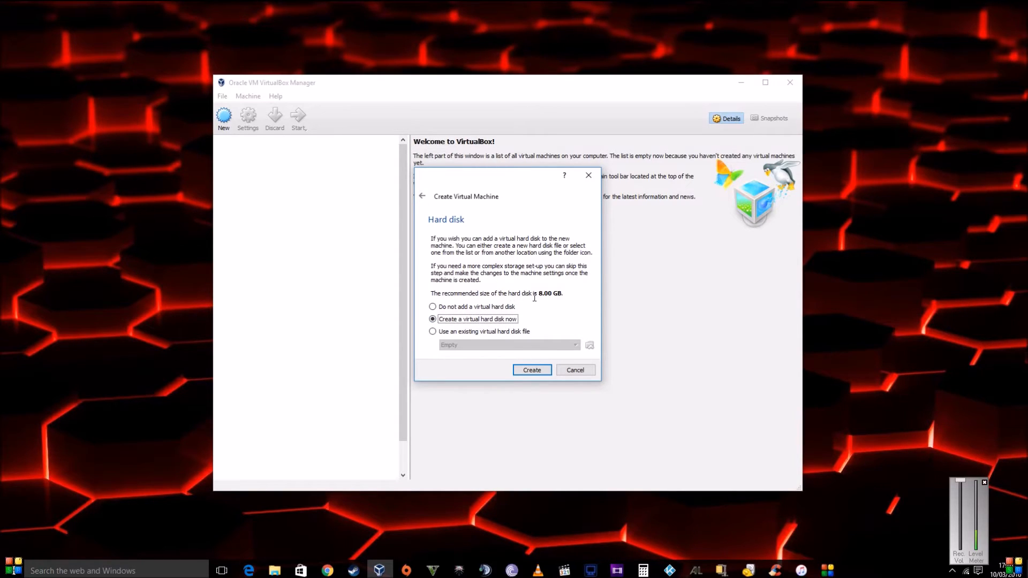
pyautogui.click(538, 371)
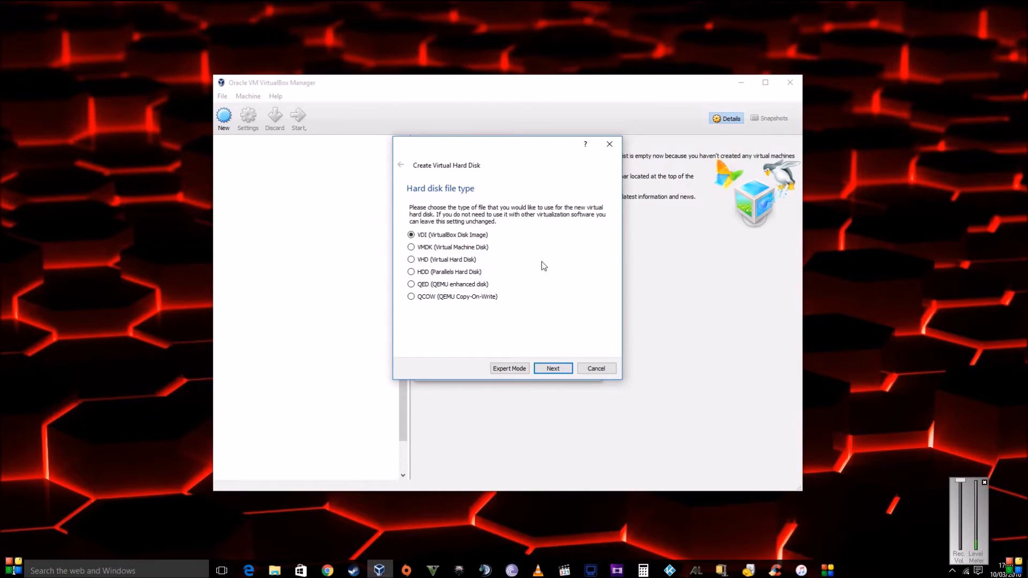
# - Keep VDI with fixed size storage and reach the Kali 8.00 GB location and size page
pyautogui.click(564, 369)
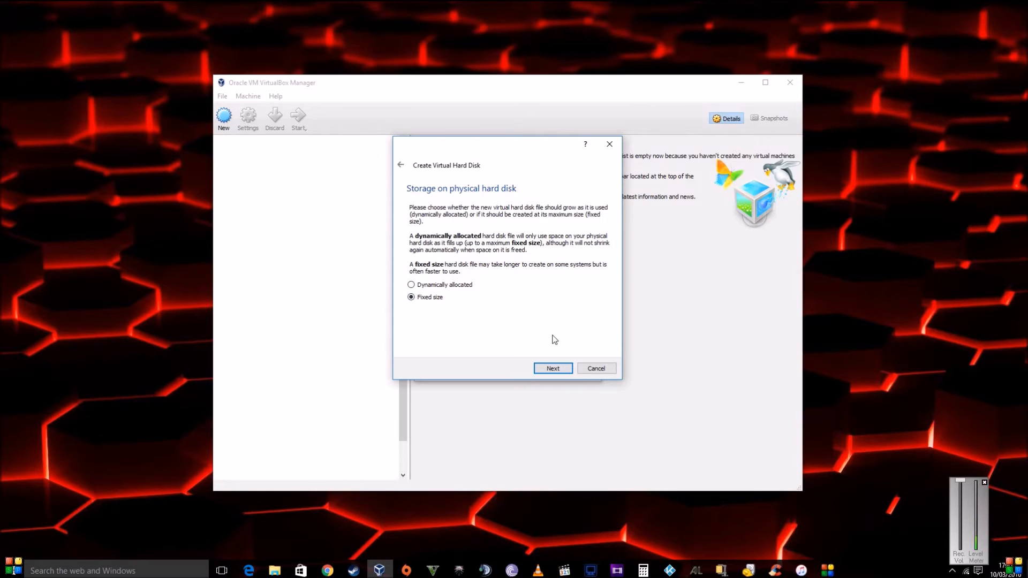
pyautogui.click(562, 370)
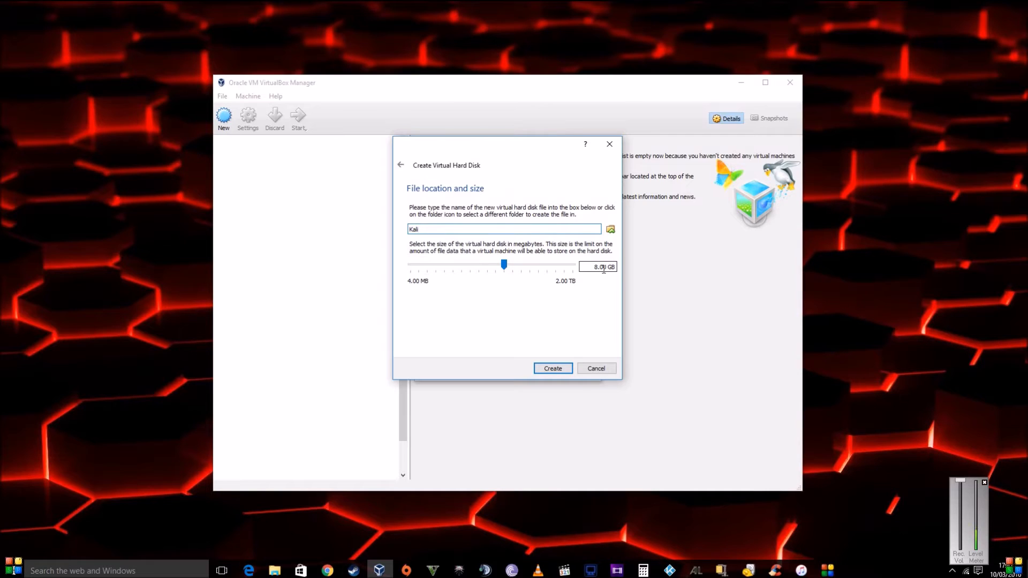
# - Increase the Kali virtual disk size from 8.00 GB to 16.00 GB
pyautogui.click(537, 265)
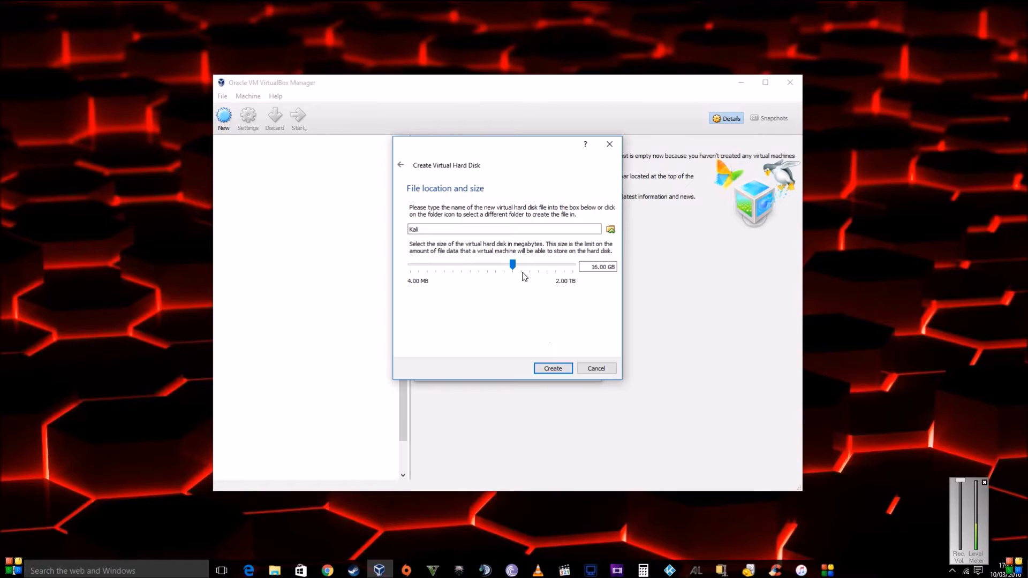
pyautogui.click(534, 264)
# - Create the 16.00 GB Kali.vdi disk so the powered-off Kali VM appears in the list
pyautogui.click(559, 370)
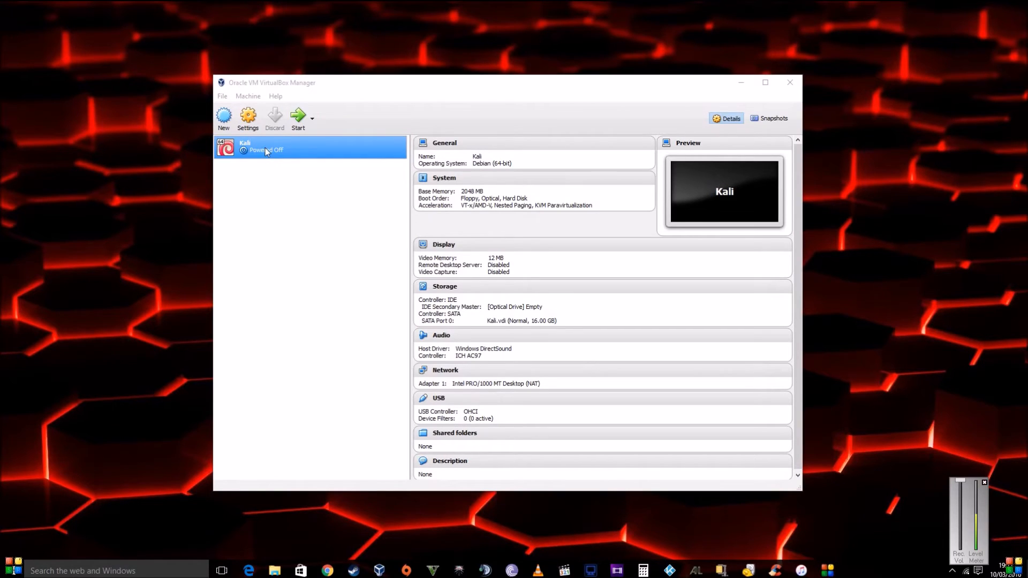
# - Open the Kali machine's Settings and go to the Storage page
pyautogui.click(248, 122)
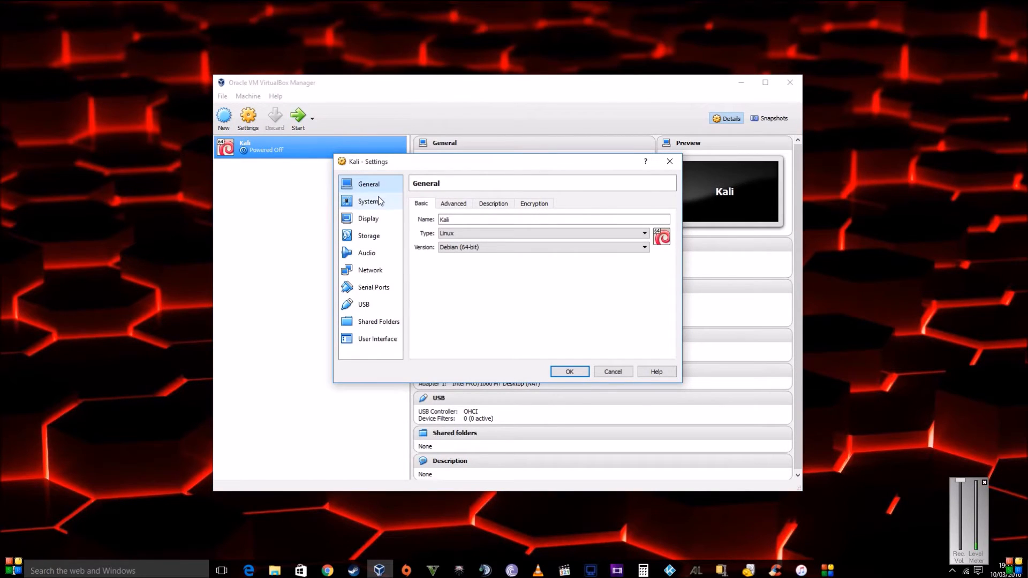
pyautogui.click(374, 241)
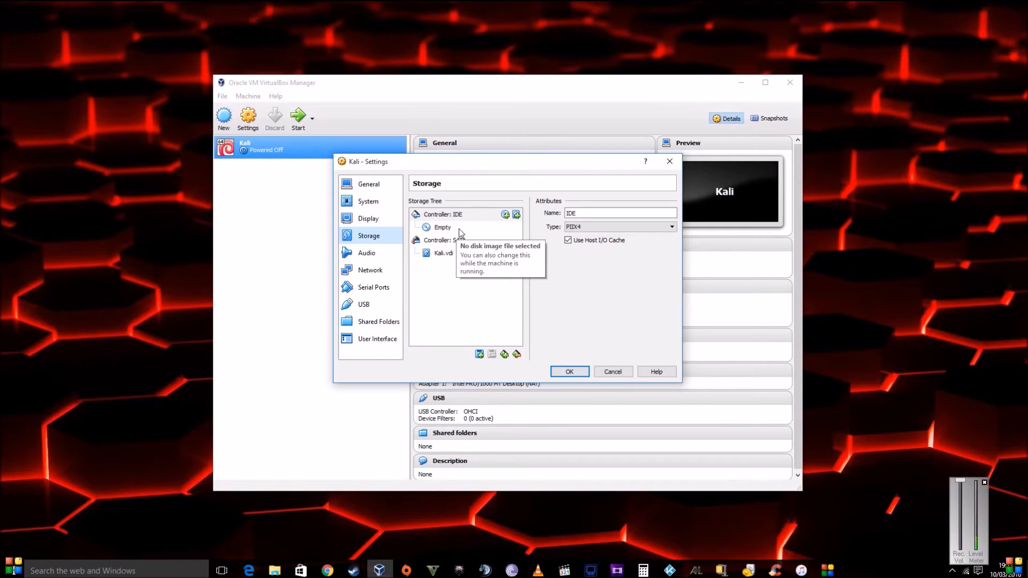
# - Attach kali-linux-2016.1-amd64.iso from Downloads as an optical drive on Controller: IDE
pyautogui.click(505, 215)
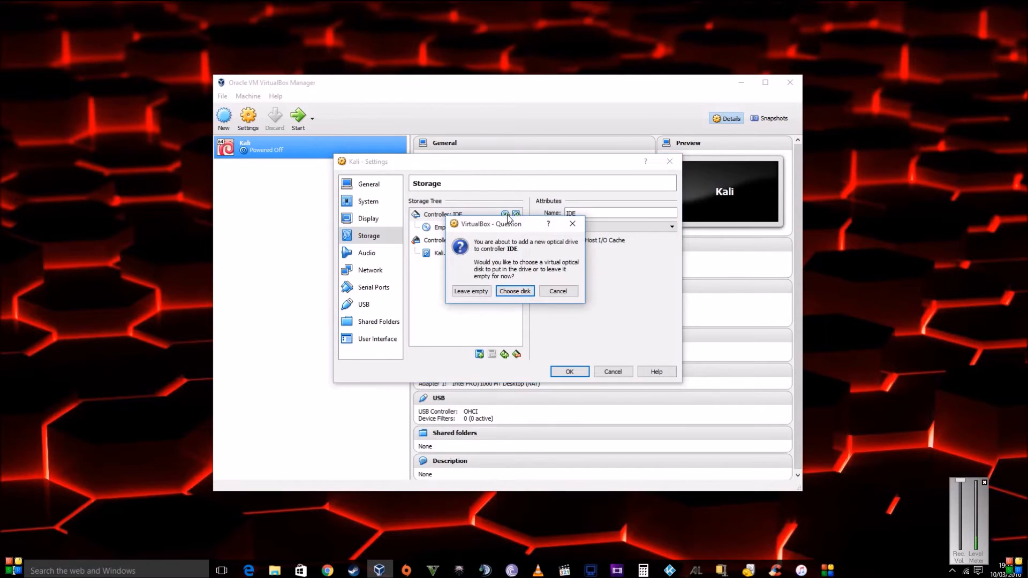
pyautogui.click(517, 293)
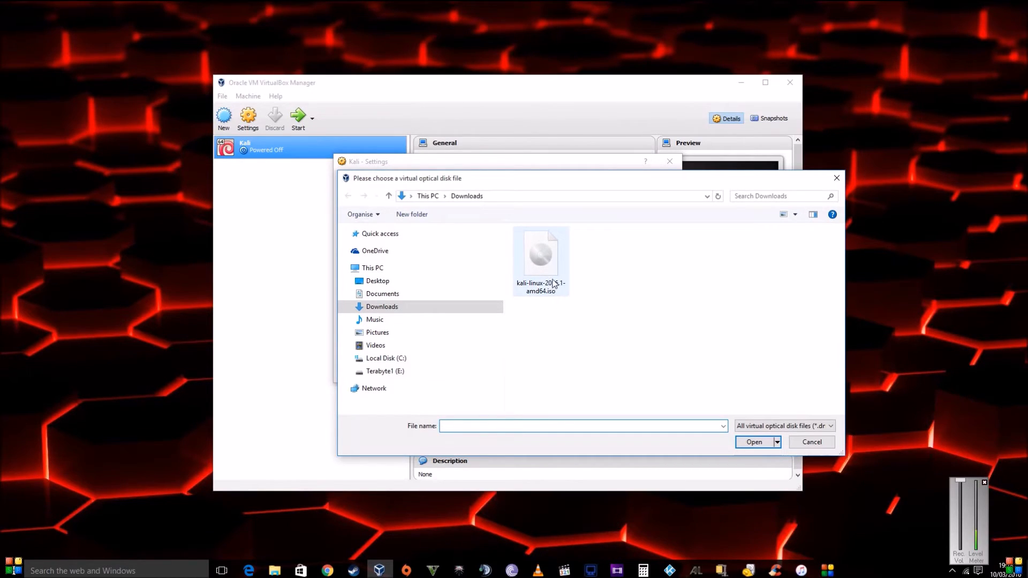
pyautogui.click(539, 263)
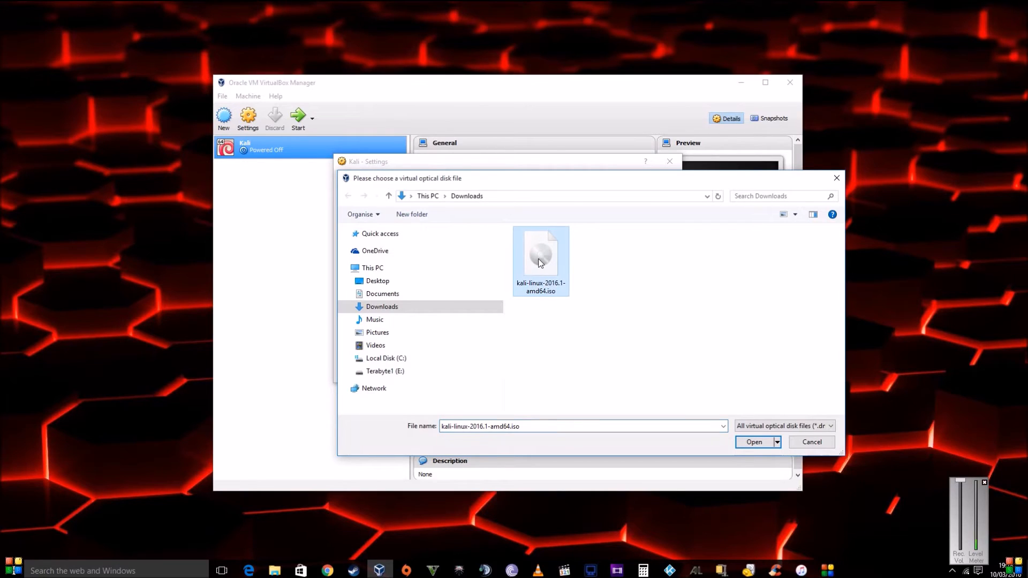
pyautogui.click(754, 443)
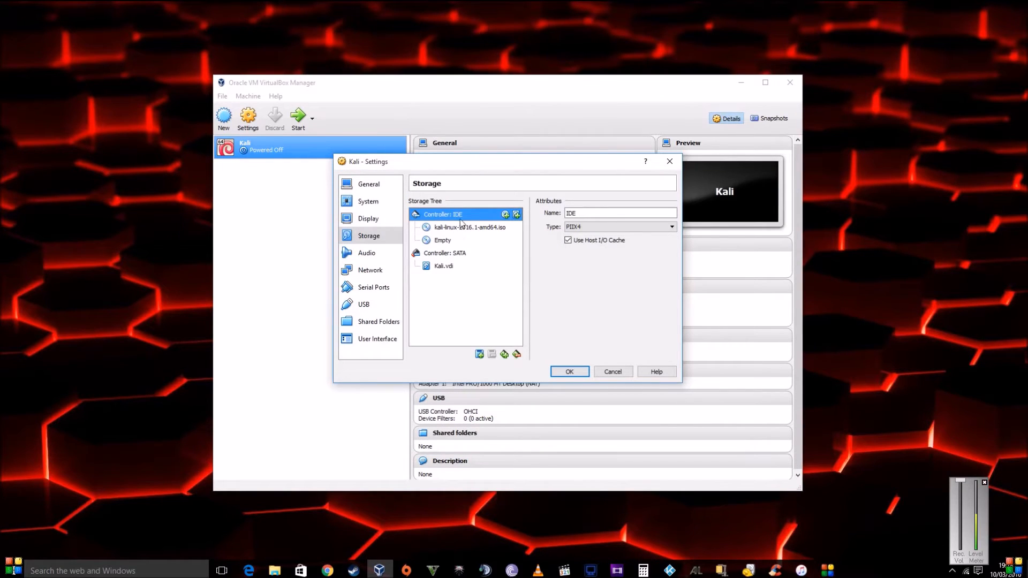
# - Set the network adapter to Bridged Adapter on the 802.11ac Wireless LAN Card, then view Display
pyautogui.click(369, 273)
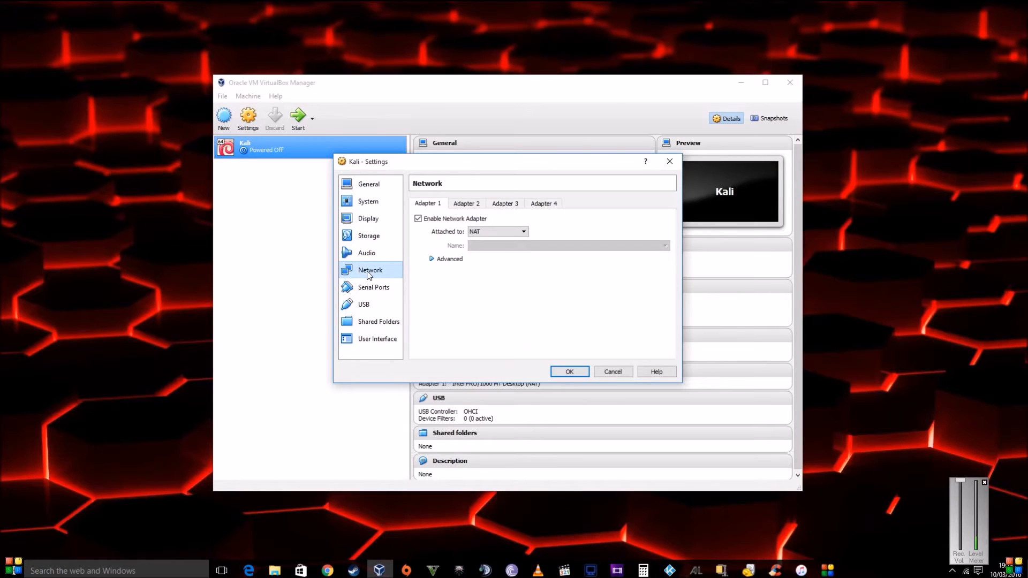
pyautogui.click(524, 232)
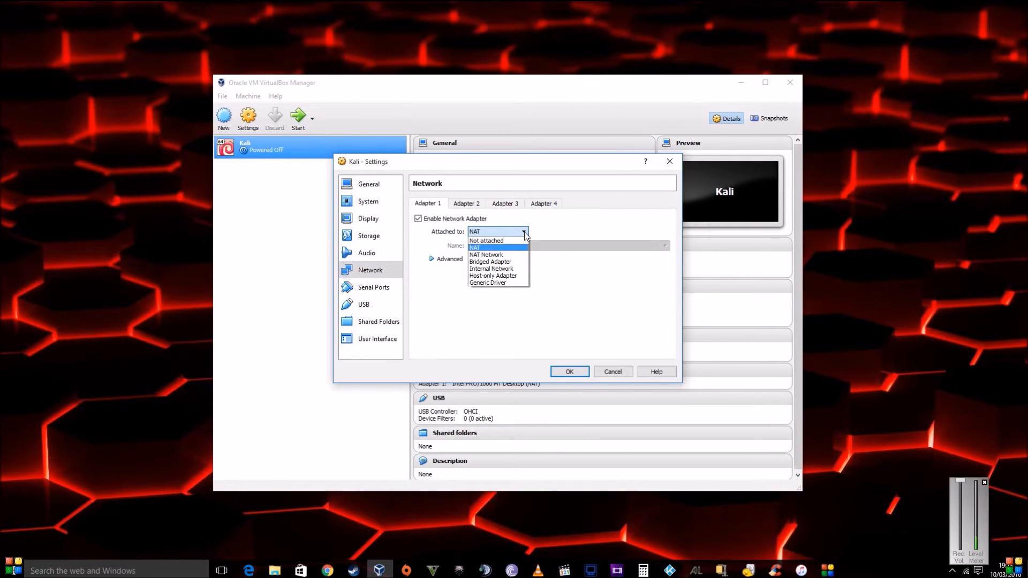
pyautogui.click(493, 262)
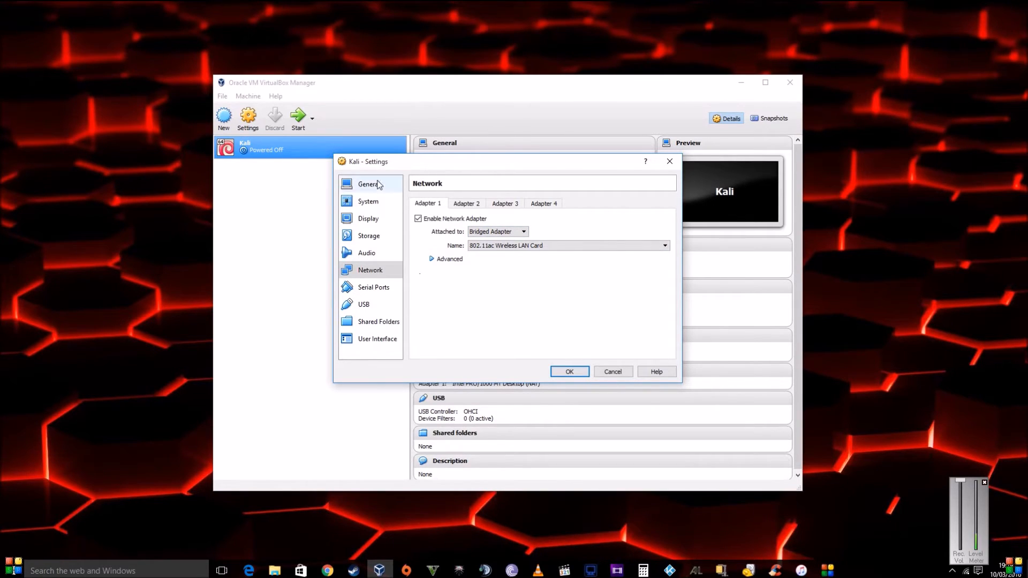
pyautogui.click(370, 222)
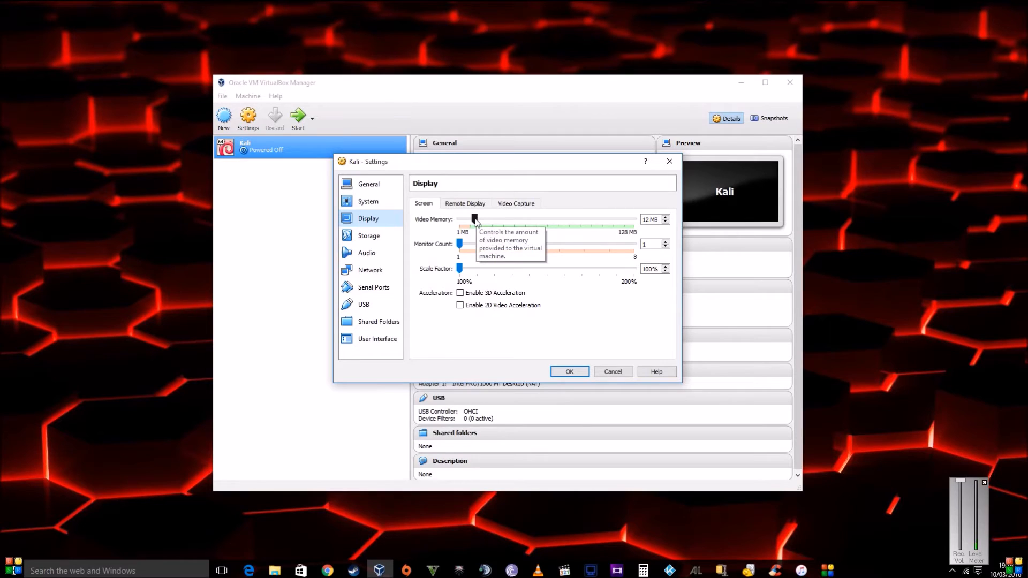
# - Drag the Video Memory slider from 12 MB up to the 128 MB maximum
pyautogui.moveTo(475, 219); pyautogui.dragTo(644, 222)
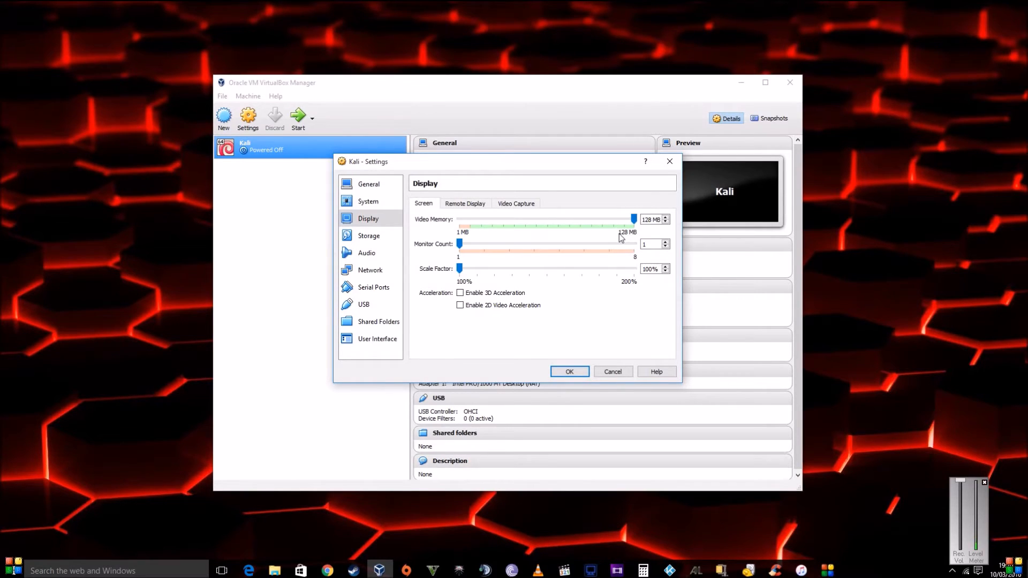
pyautogui.moveTo(636, 223)
pyautogui.mouseDown()
pyautogui.moveTo(530, 220)
pyautogui.moveTo(640, 219)
pyautogui.mouseUp()
# - Confirm the Kali settings with OK so the details list 128 MB video memory
pyautogui.click(570, 372)
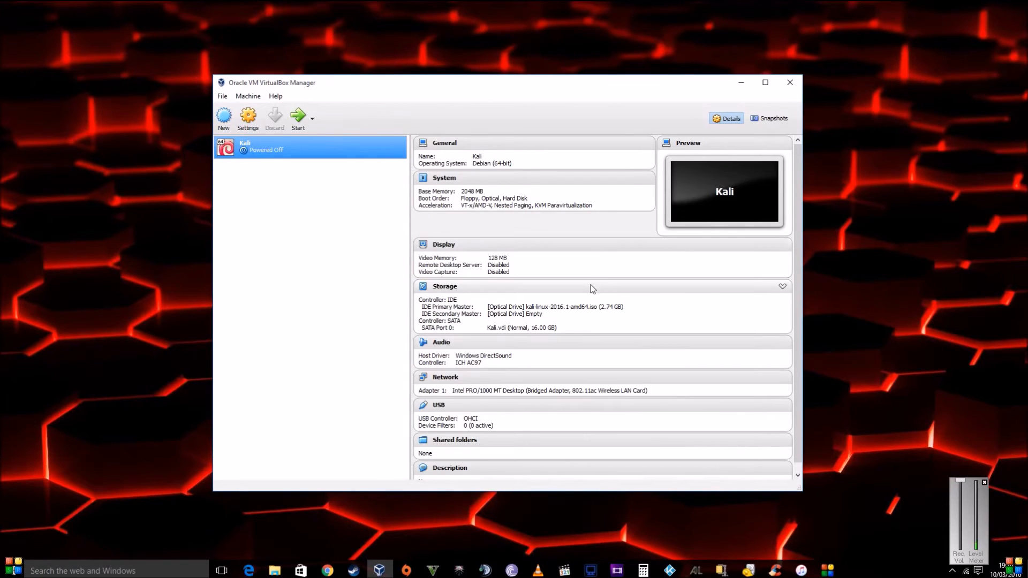
# - Start the Kali VM and boot the text-mode Install entry from its boot menu
pyautogui.click(301, 119)
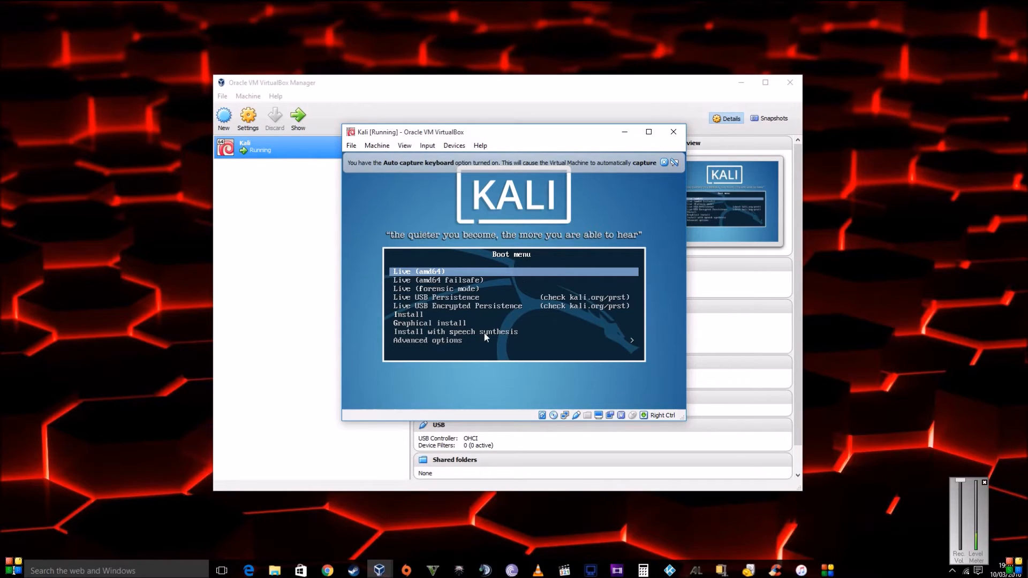
pyautogui.click(357, 390)
pyautogui.press('Down')
pyautogui.press('Down')
pyautogui.press('Down')
pyautogui.press('Down')
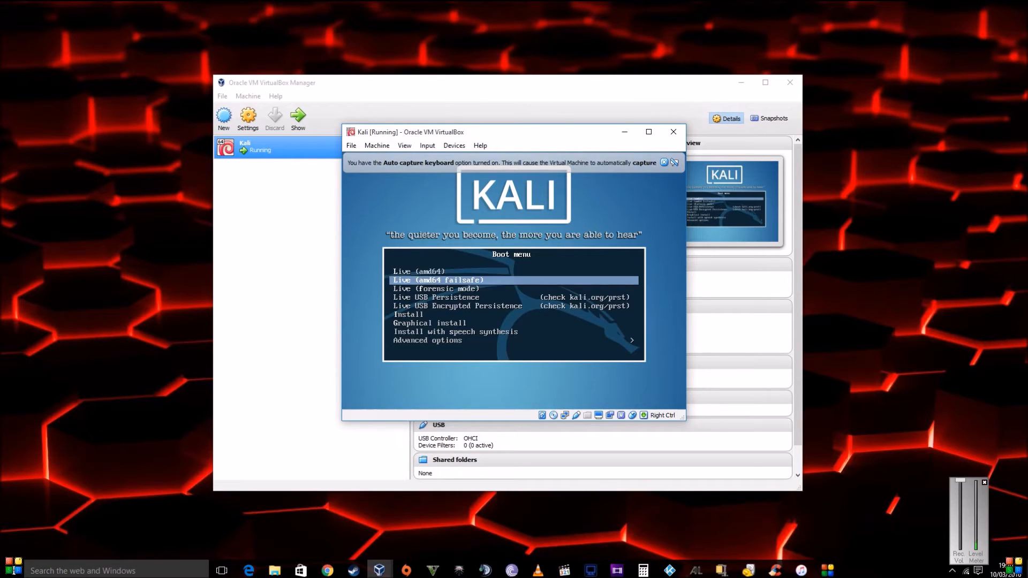
pyautogui.press('Down')
pyautogui.press('Down')
pyautogui.press('Down')
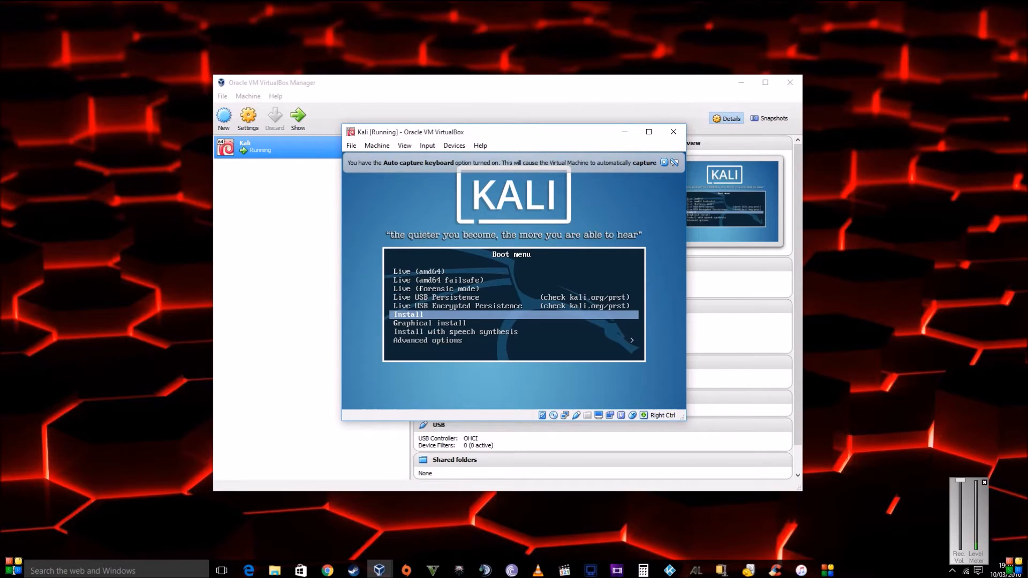
pyautogui.press('Up')
pyautogui.press('Up')
pyautogui.press('Return')
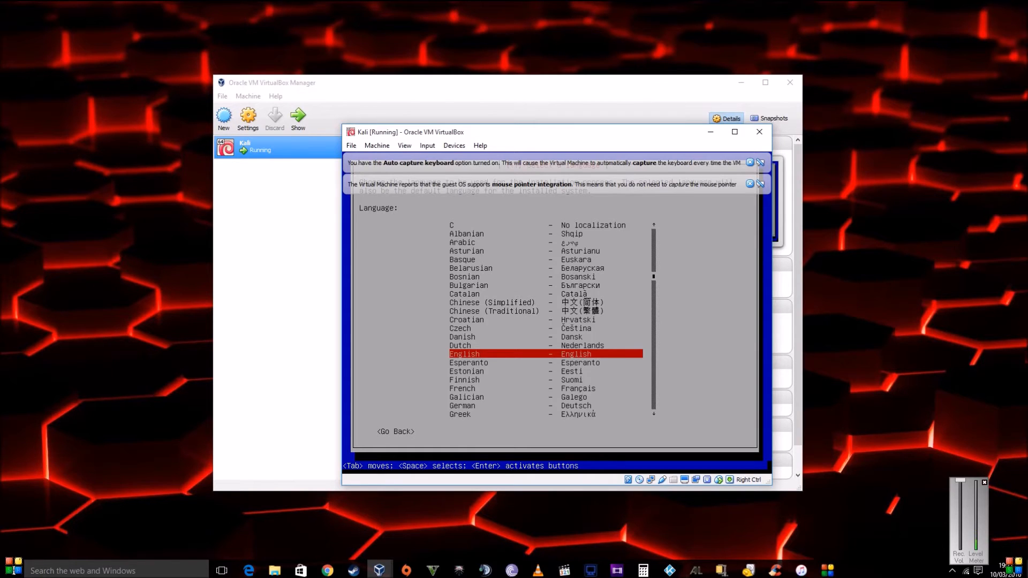
# - Choose English language, United Kingdom location and the British English keyboard layout
pyautogui.press('Return')
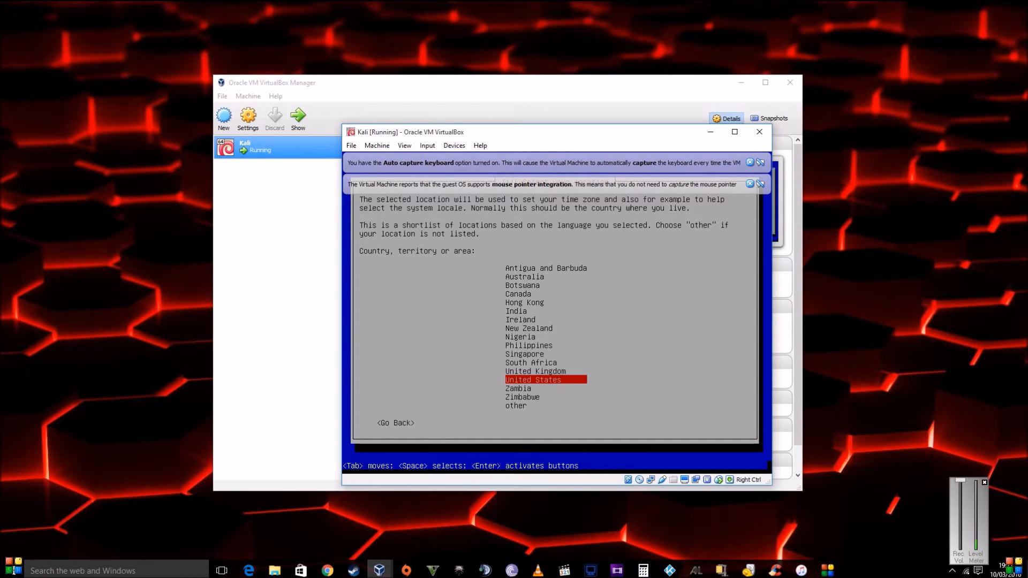
pyautogui.press('Up')
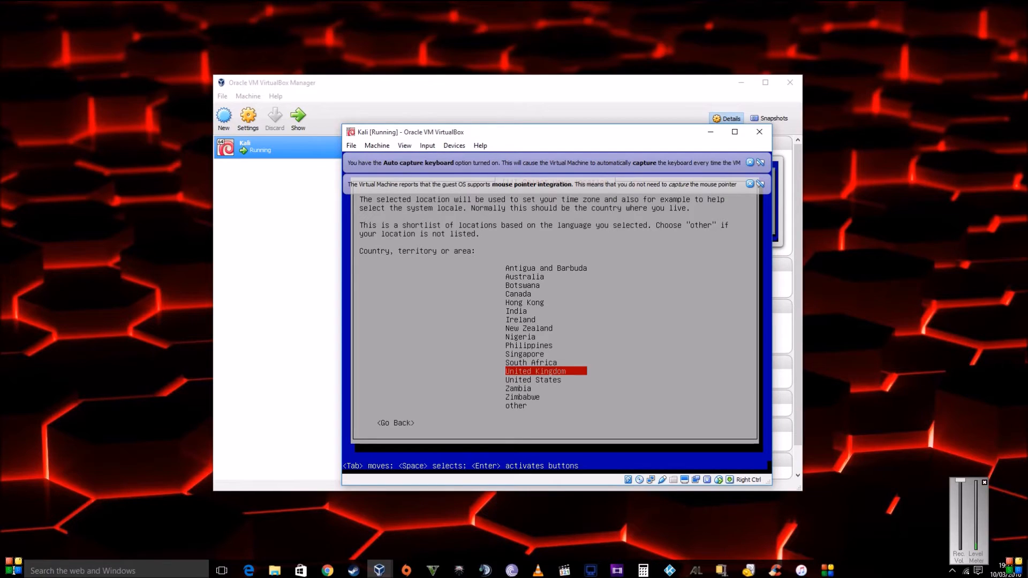
pyautogui.press('Return')
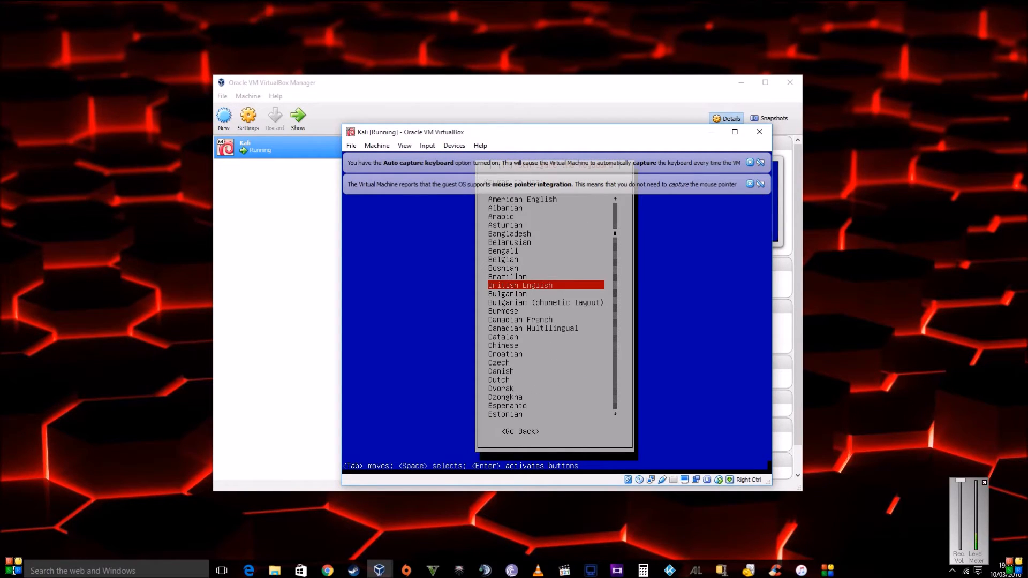
pyautogui.press('Return')
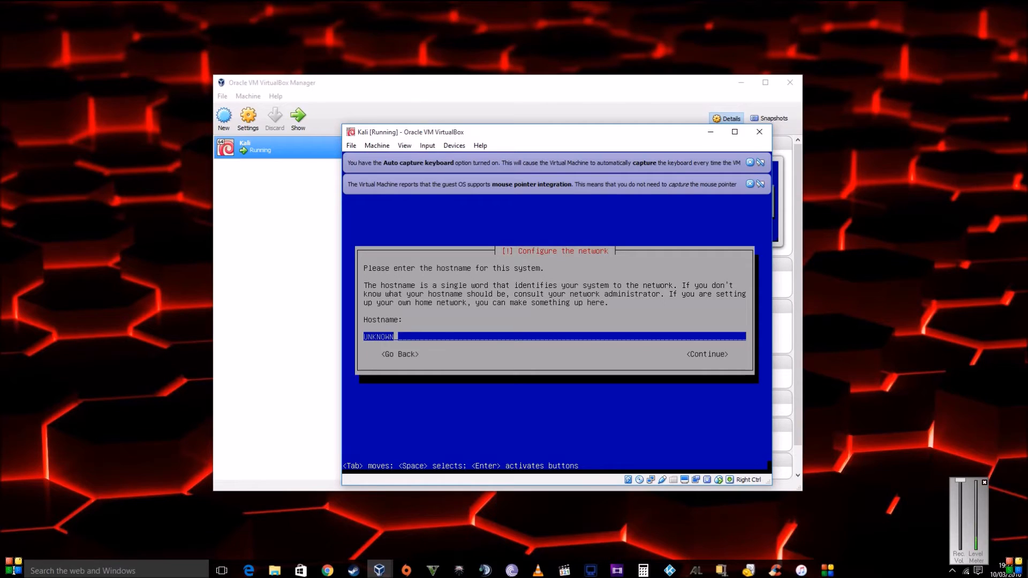
# - Replace the hostname 'unknown' with 'Kalibox' and keep 'Home' as the domain name
pyautogui.press('BackSpace')
pyautogui.press('BackSpace')
pyautogui.press('BackSpace')
pyautogui.press('BackSpace')
pyautogui.press('BackSpace')
pyautogui.press('BackSpace')
pyautogui.press('BackSpace')
pyautogui.write('Kalibox')
pyautogui.press('Tab')
pyautogui.press('Return')
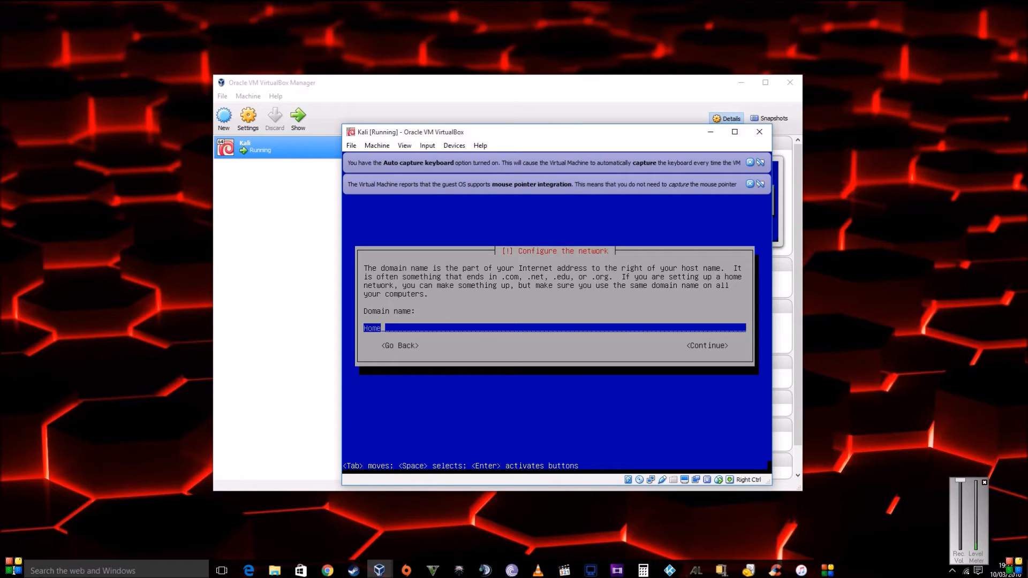
pyautogui.press('Tab')
pyautogui.press('Return')
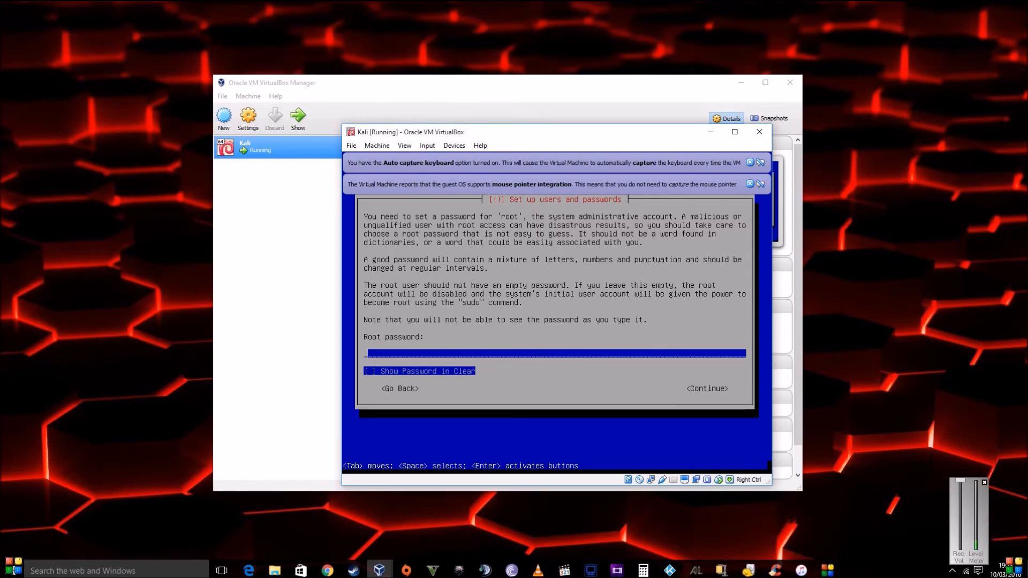
# - Enter the root password and re-enter it to confirm
pyautogui.write('toor')
pyautogui.press('Return')
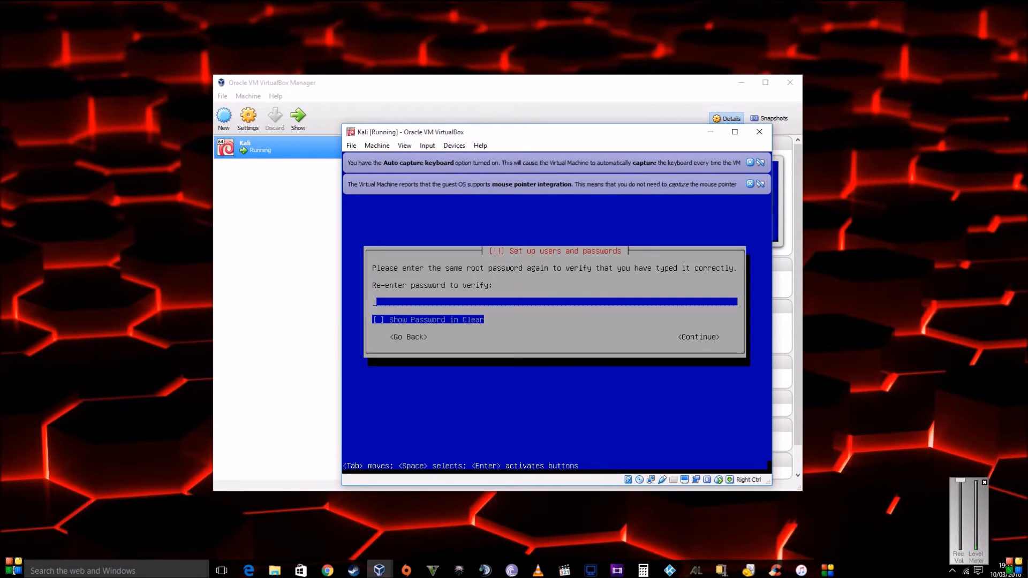
pyautogui.write('toor')
pyautogui.press('Return')
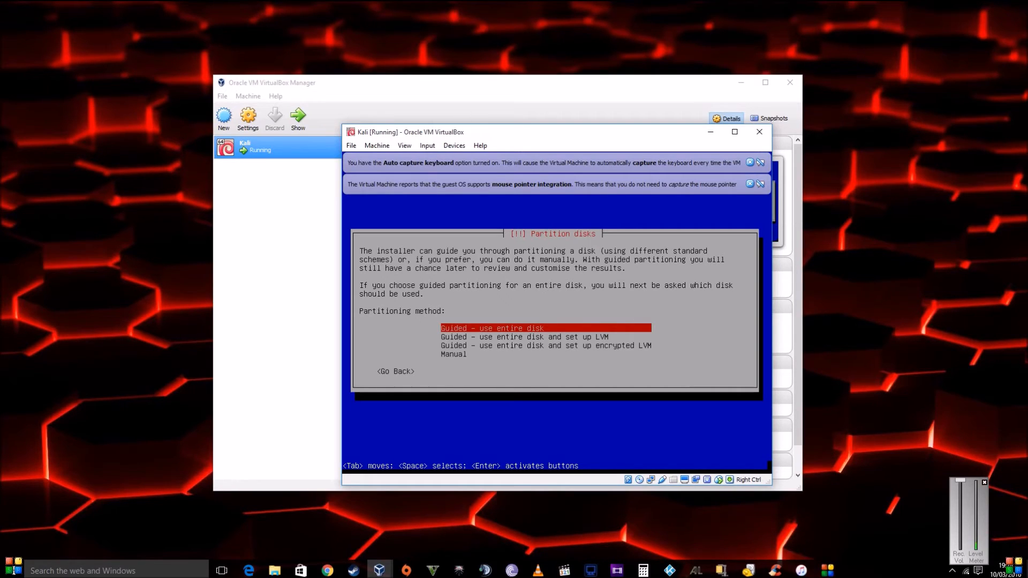
# - Guided-partition the whole 17.2 GB sda disk with all files in one partition, selecting Yes to write
pyautogui.press('Return')
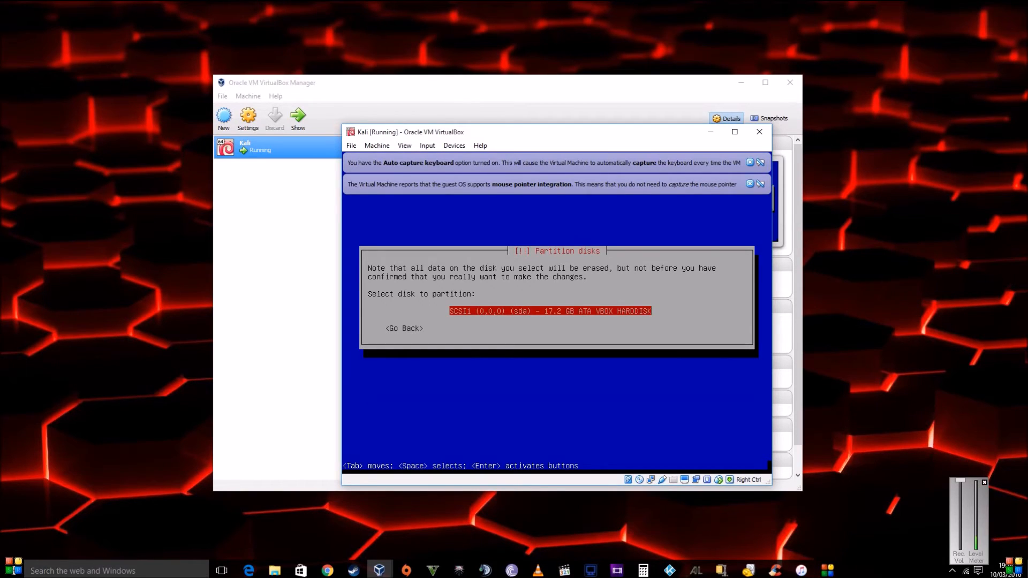
pyautogui.press('Return')
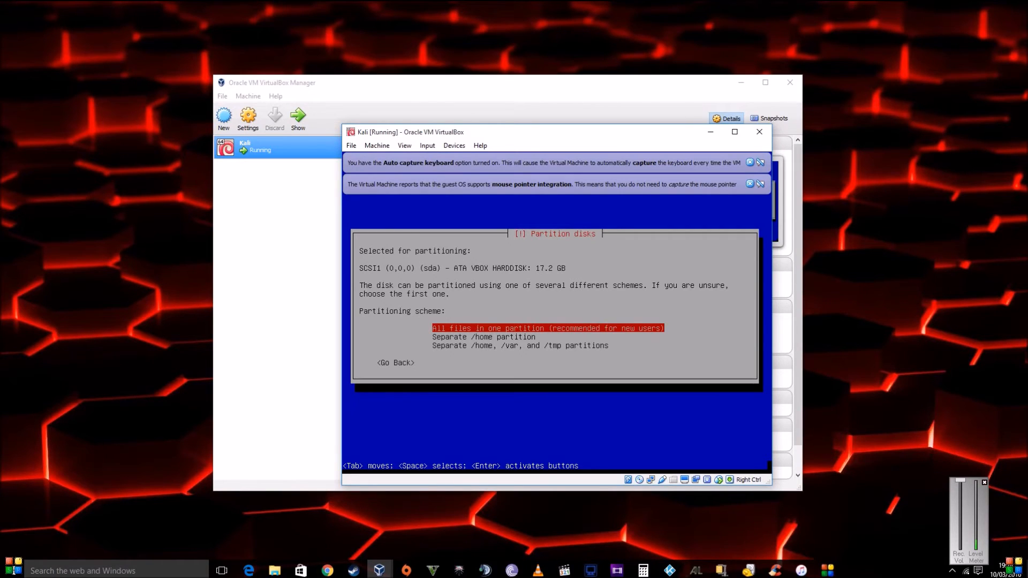
pyautogui.press('Return')
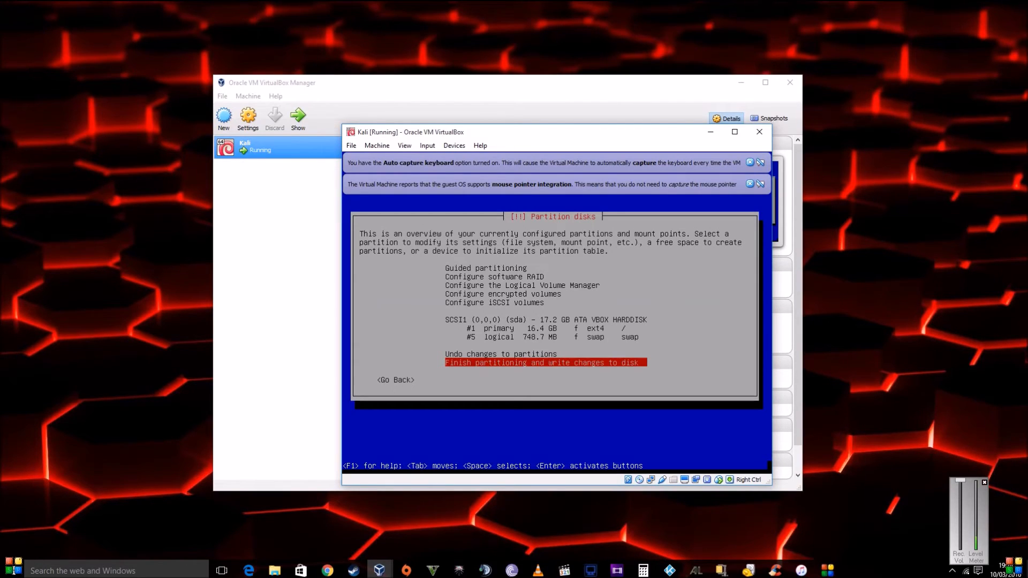
pyautogui.press('Return')
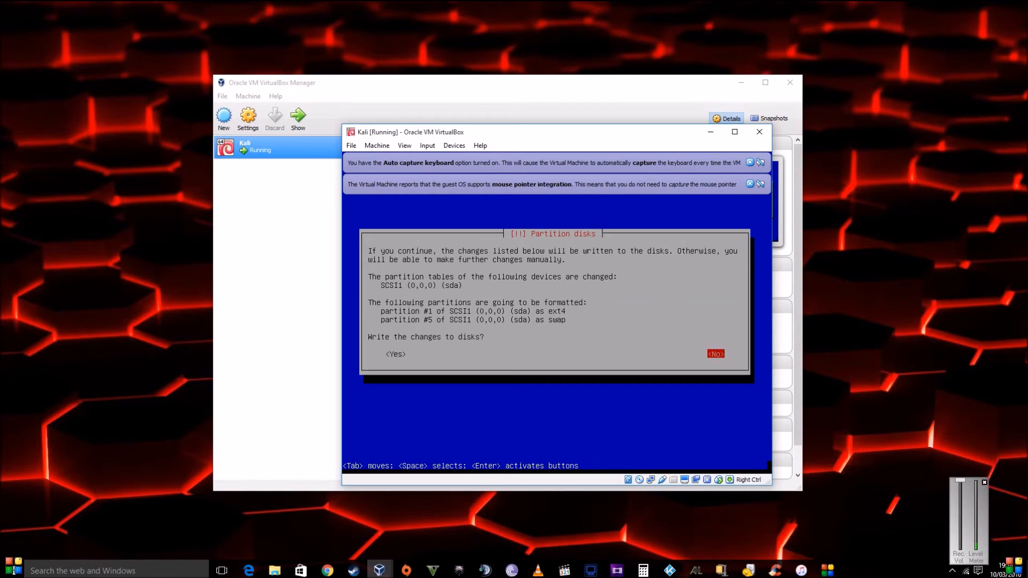
pyautogui.press('Tab')
# - Confirm writing the partition changes to disk and let the base system install
pyautogui.press('Return')
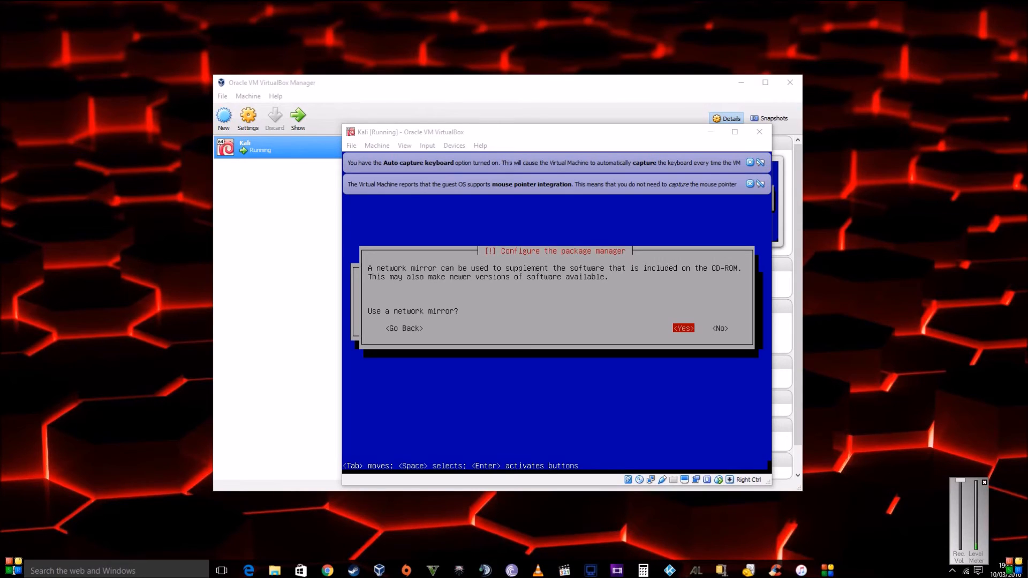
# - Use a network mirror for the package manager, leaving the HTTP proxy blank
pyautogui.click(586, 225)
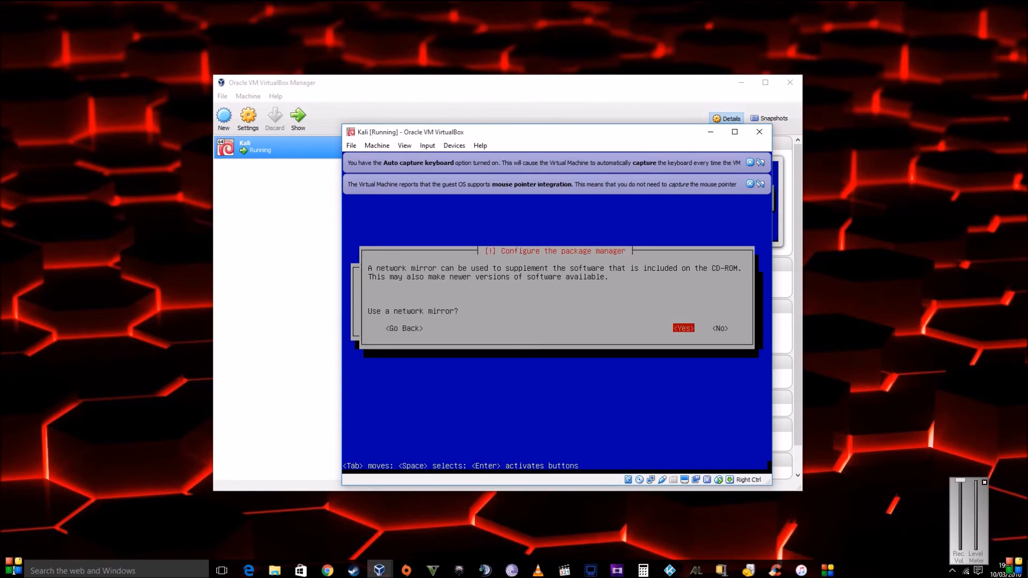
pyautogui.press('Return')
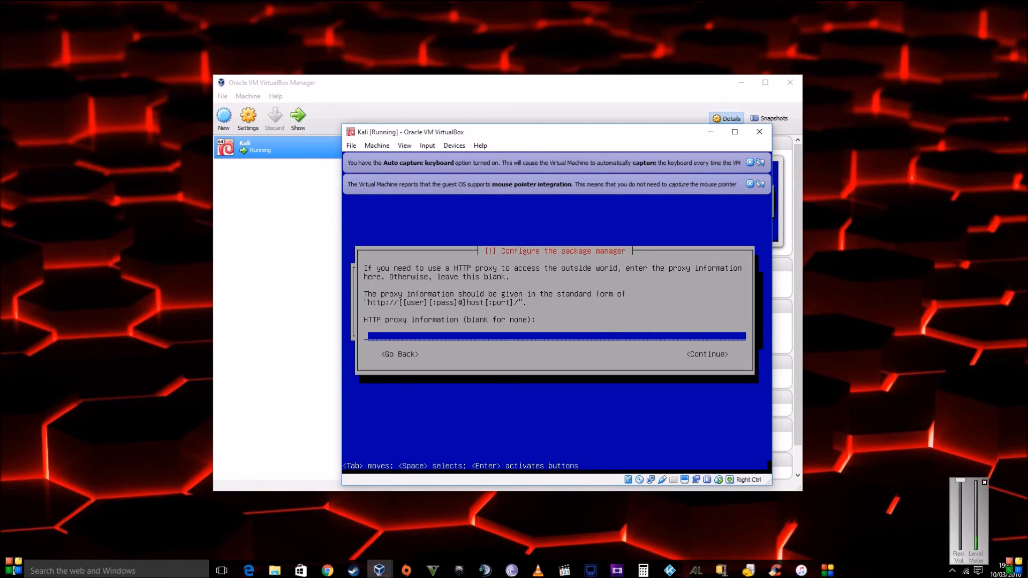
pyautogui.press('Tab')
pyautogui.press('Return')
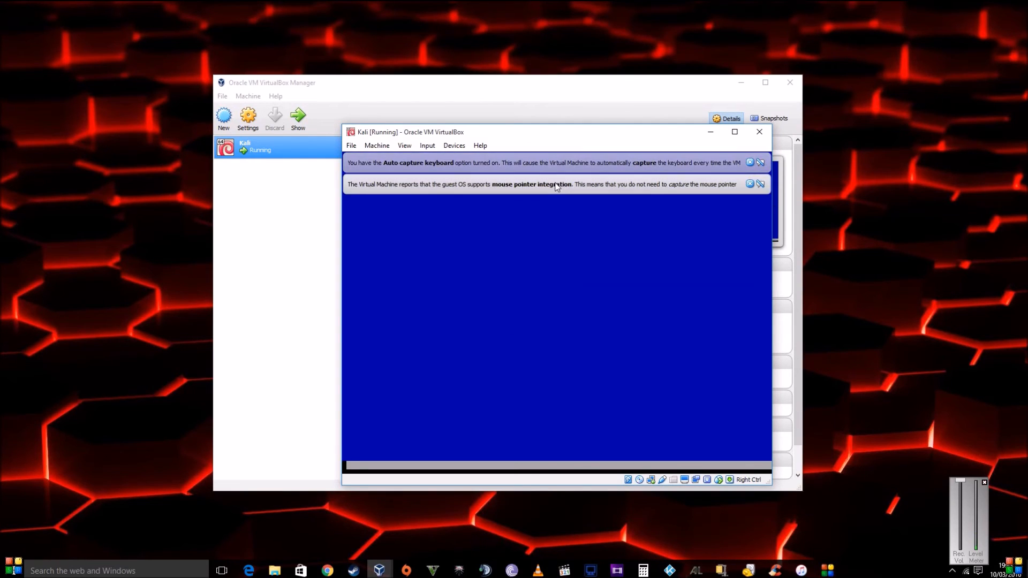
# - Wait while the installer reaches the Installing GRUB boot loader progress step
pyautogui.moveTo(556, 186)
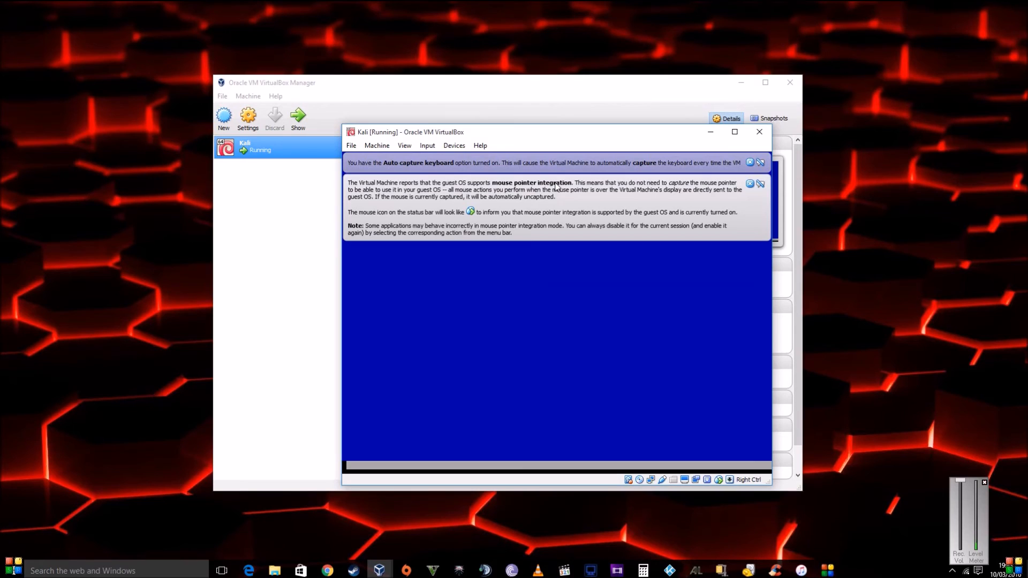
pyautogui.moveTo(563, 166)
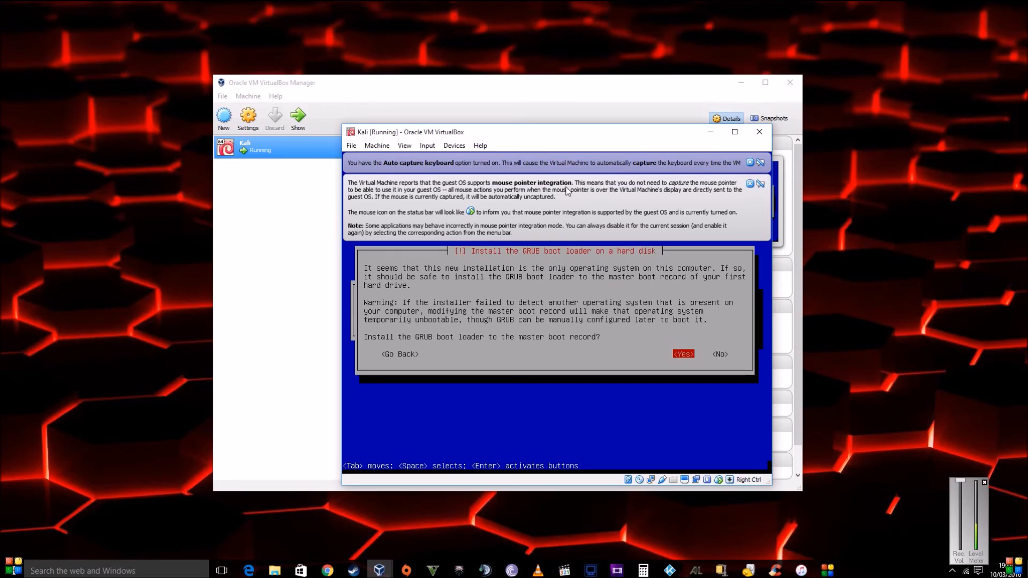
# - Accept installing the GRUB boot loader to the master boot record
pyautogui.moveTo(532, 156)
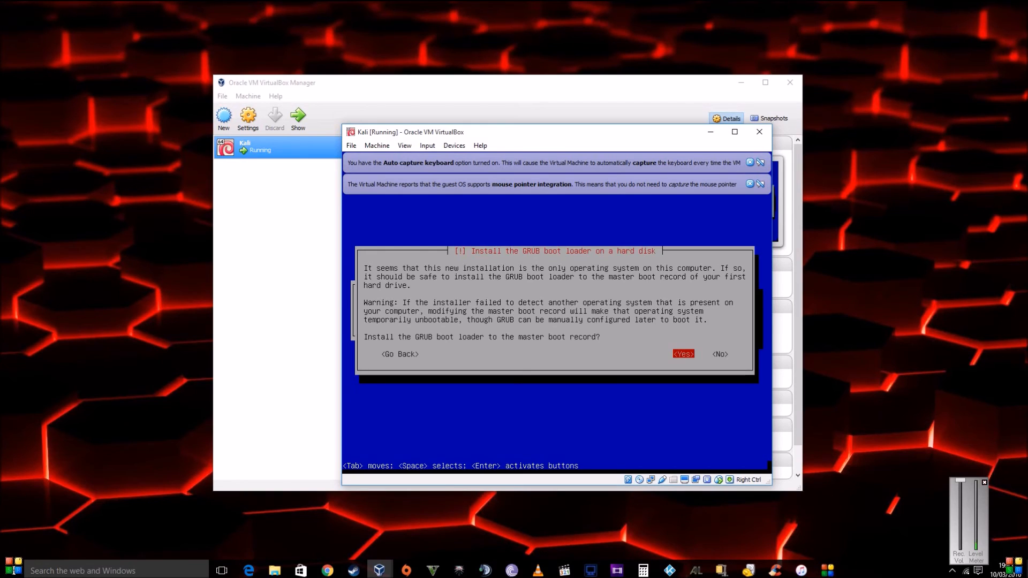
pyautogui.press('Return')
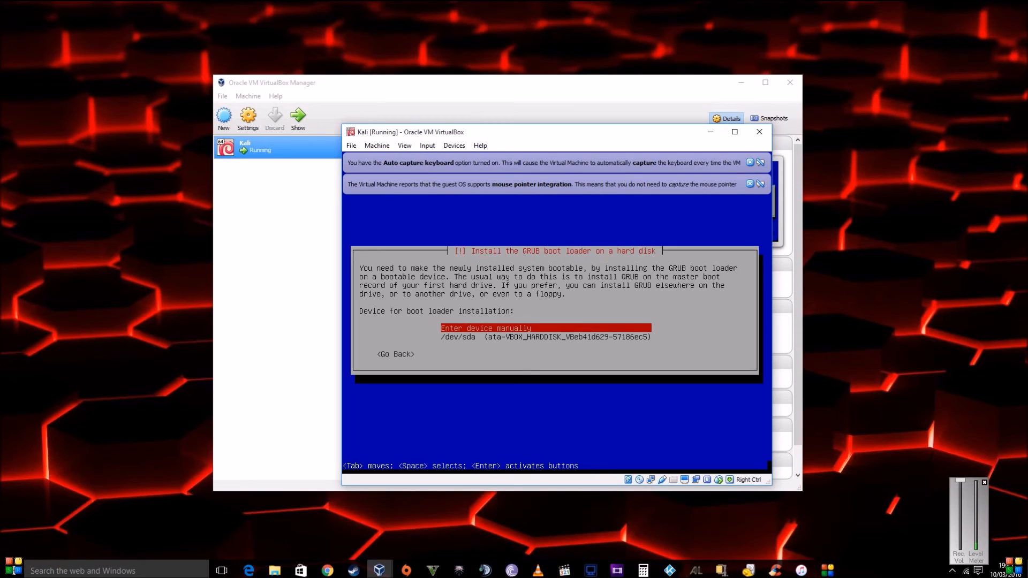
# - Choose /dev/sda as the boot loader device and install GRUB there
pyautogui.press('Down')
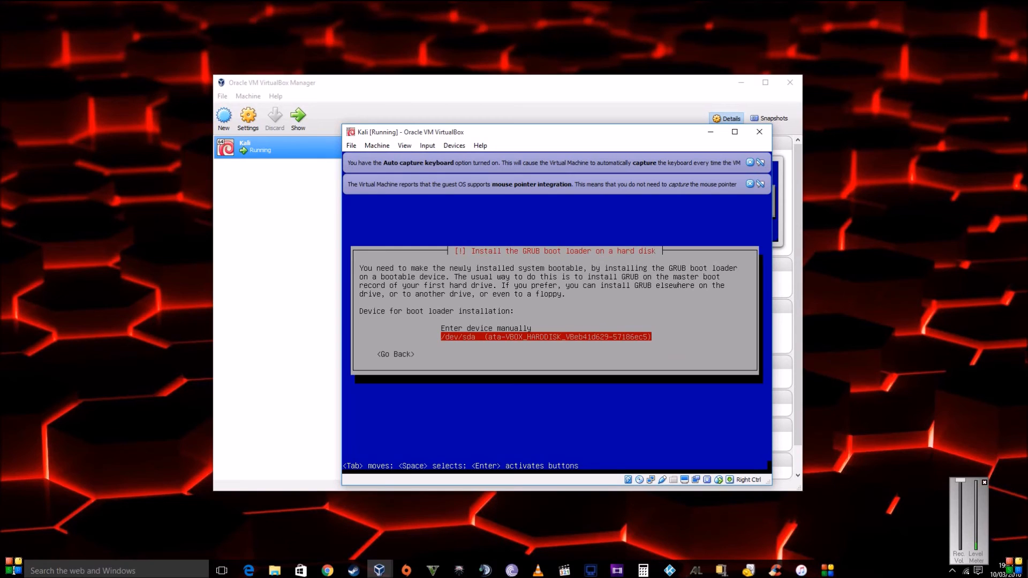
pyautogui.press('Return')
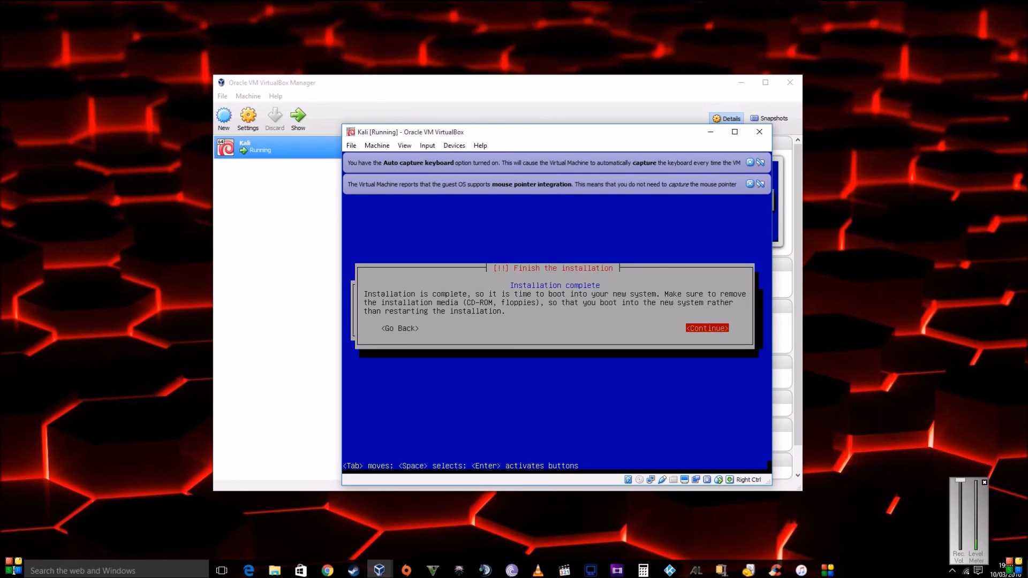
# - Continue on the Finish the installation screen so the installer wraps up
pyautogui.press('Return')
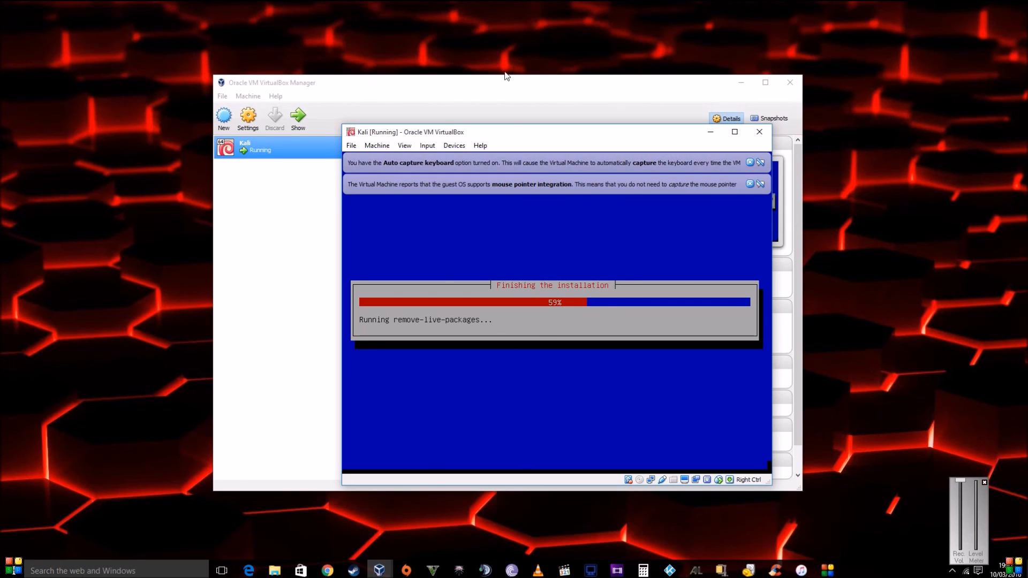
# - Move and enlarge the VM window, maximise it, then restore it while Kali reboots
pyautogui.moveTo(488, 136); pyautogui.dragTo(501, 42)
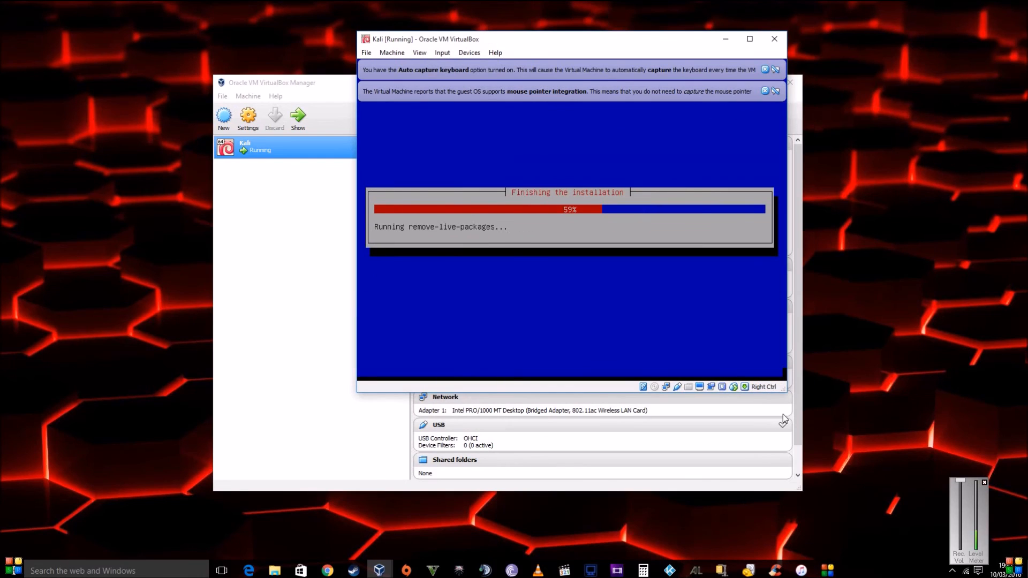
pyautogui.moveTo(785, 391); pyautogui.dragTo(982, 514)
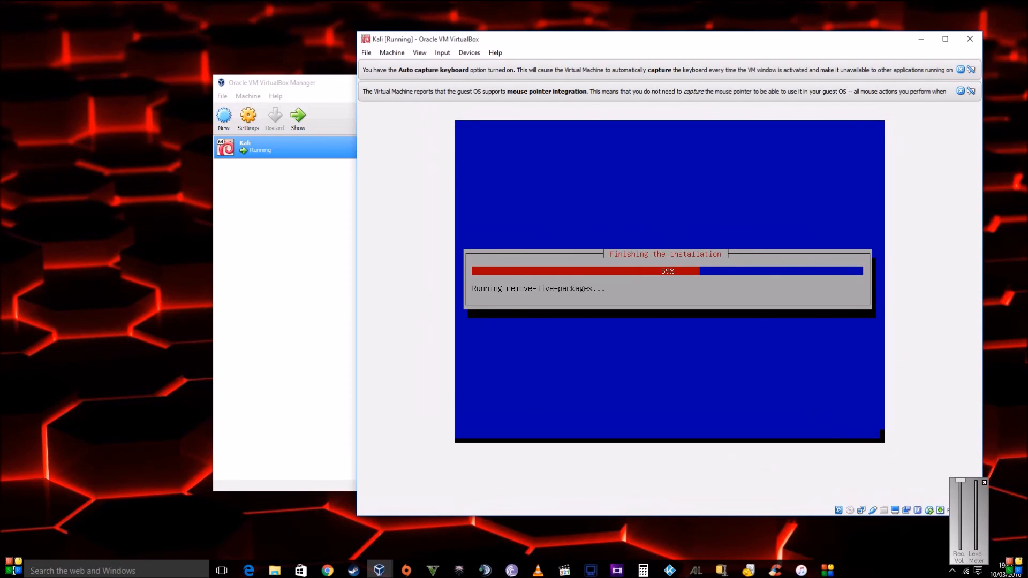
pyautogui.moveTo(686, 46); pyautogui.dragTo(586, 23)
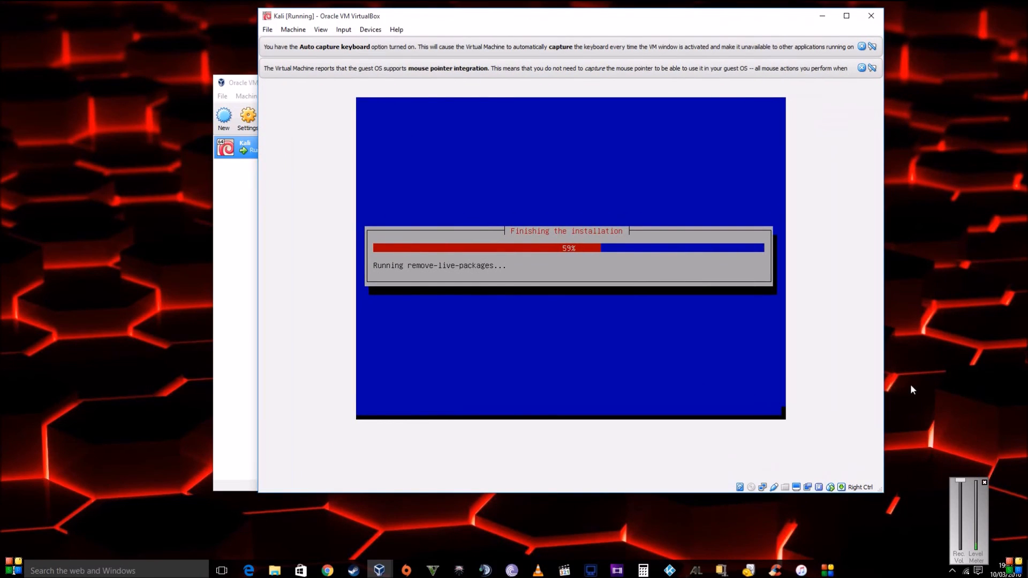
pyautogui.click(847, 16)
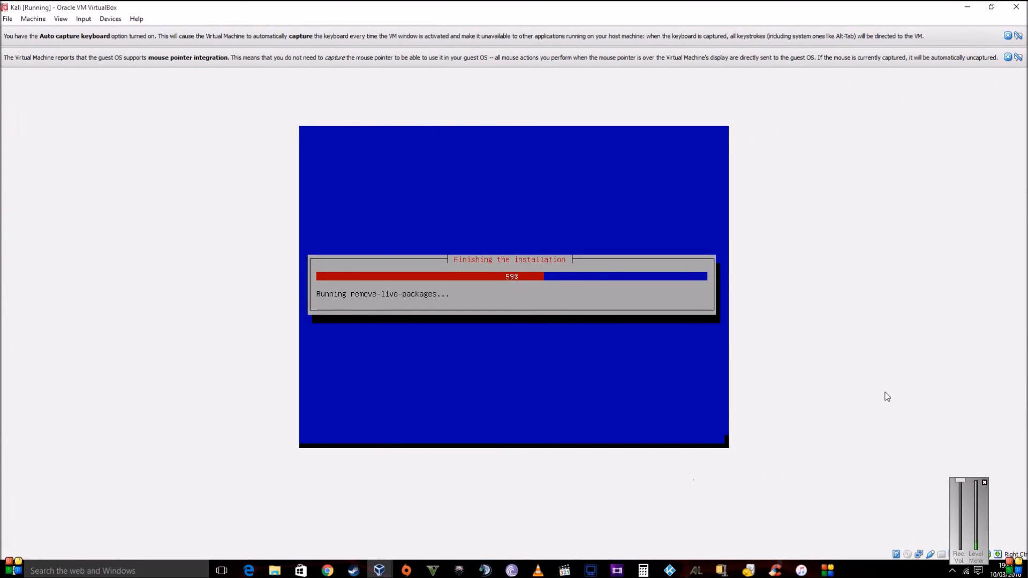
pyautogui.click(991, 7)
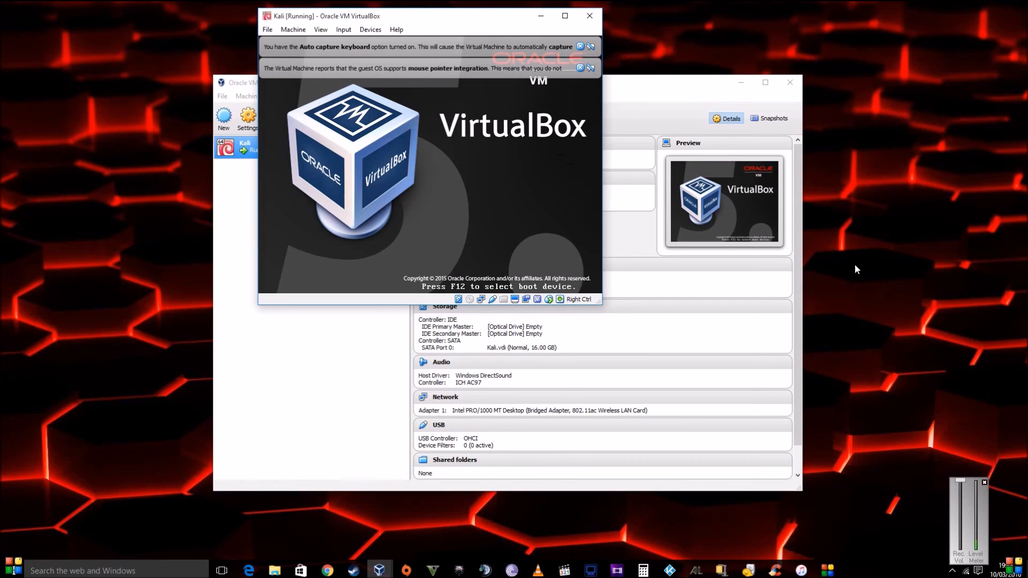
# - Reposition the VM window to the upper right, then back left, while Kali boots
pyautogui.moveTo(423, 16); pyautogui.dragTo(783, 50)
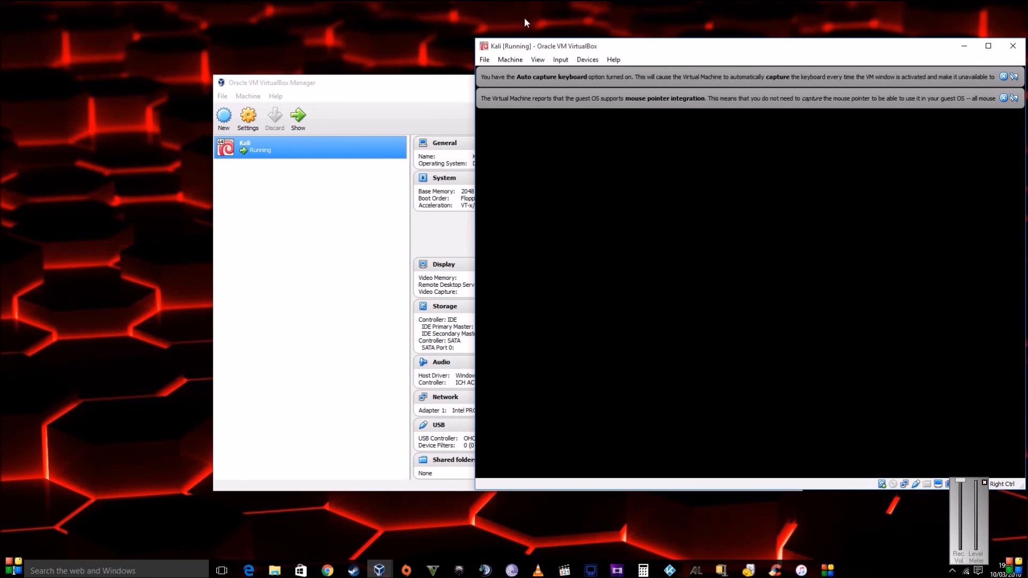
pyautogui.moveTo(788, 45); pyautogui.dragTo(548, 32)
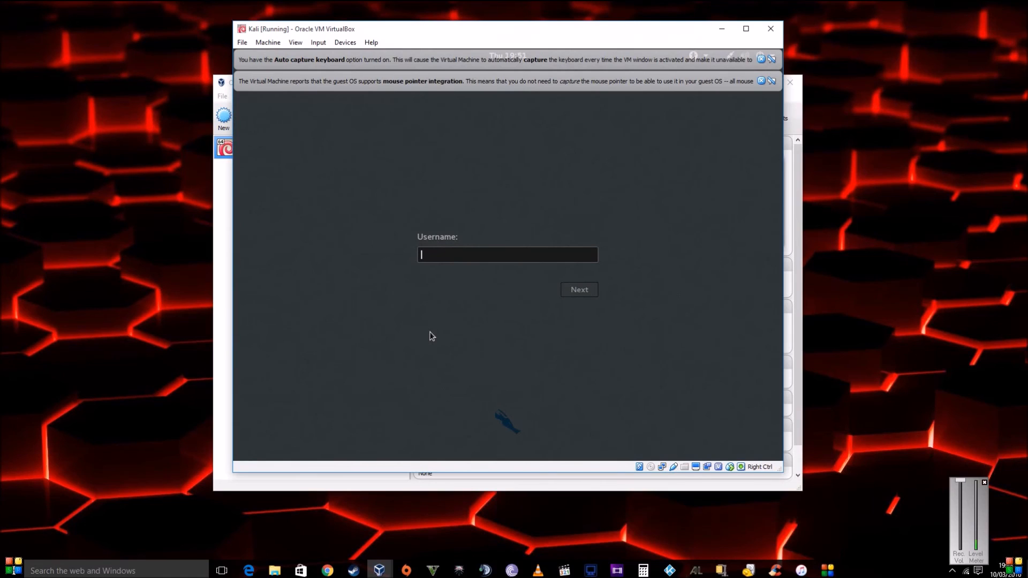
# - Sign in to Kali with username root and the account password
pyautogui.write('root')
pyautogui.press('Return')
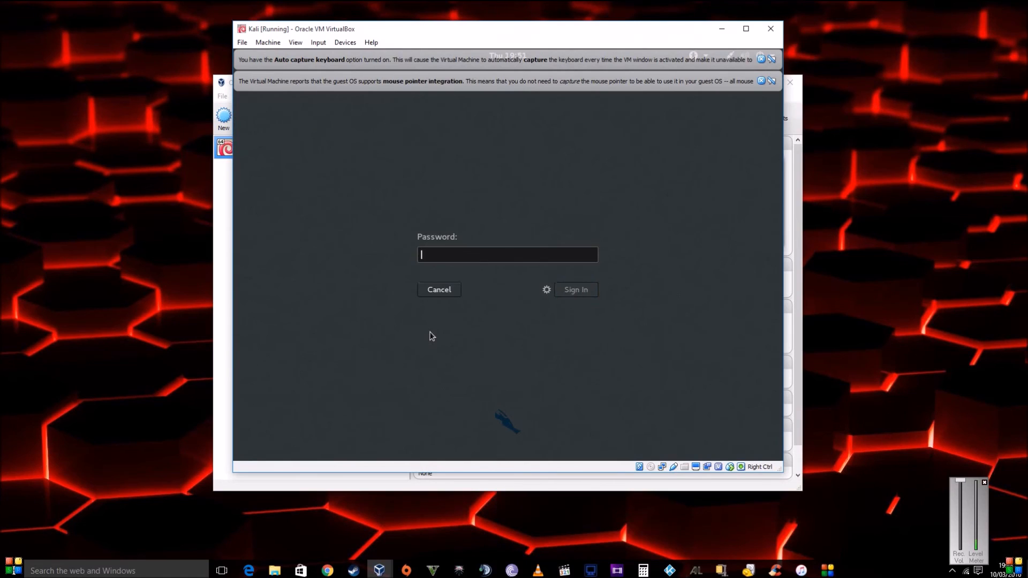
pyautogui.write('toor')
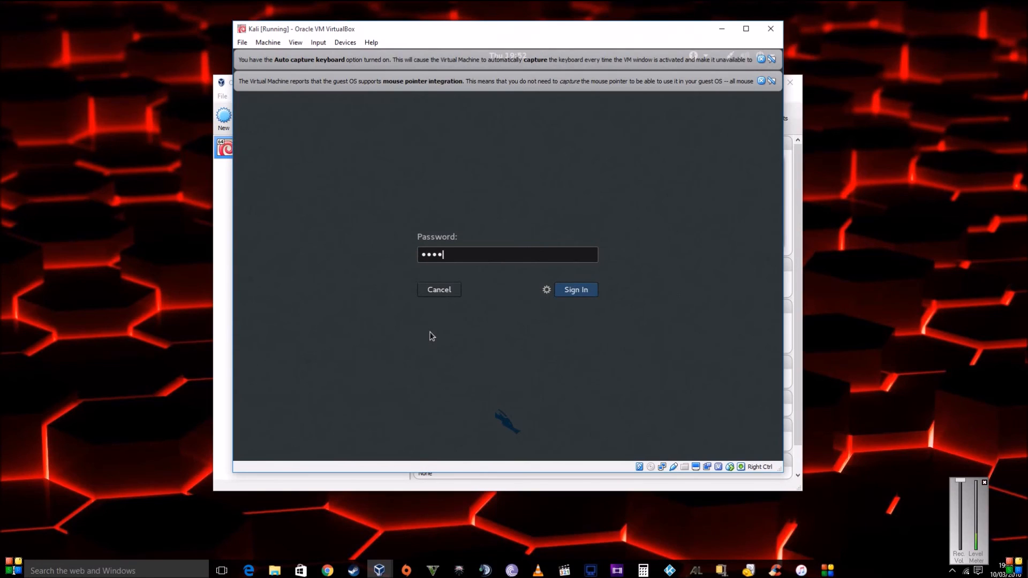
pyautogui.press('Return')
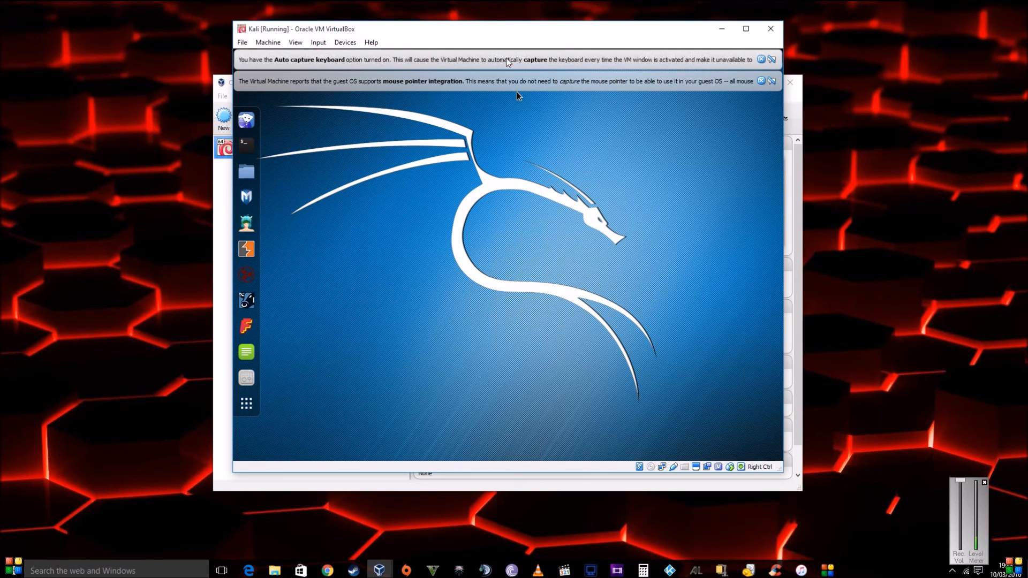
# - Dismiss the mouse integration and keyboard capture notifications, then maximise the Kali VM window
pyautogui.click(761, 81)
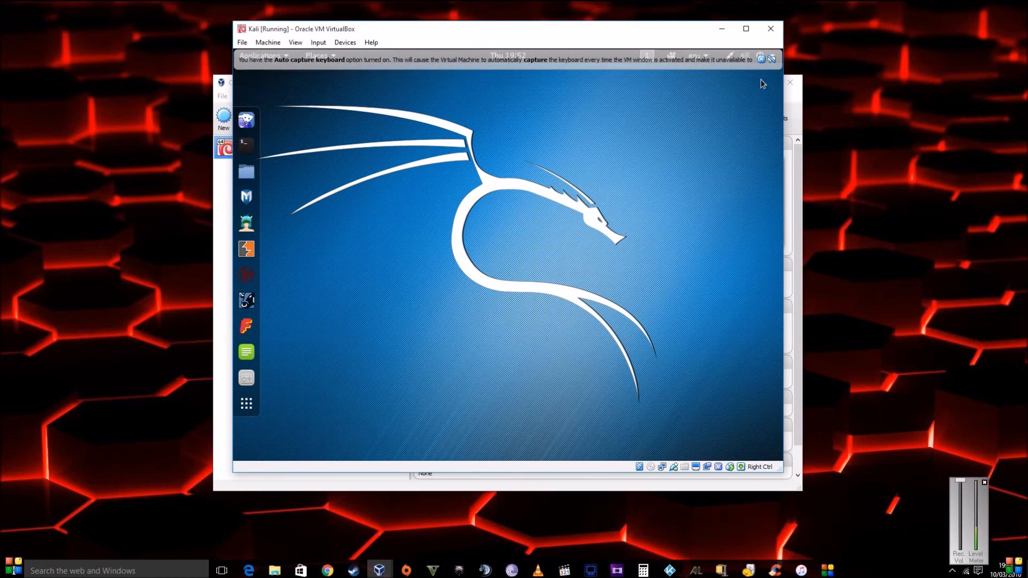
pyautogui.click(761, 59)
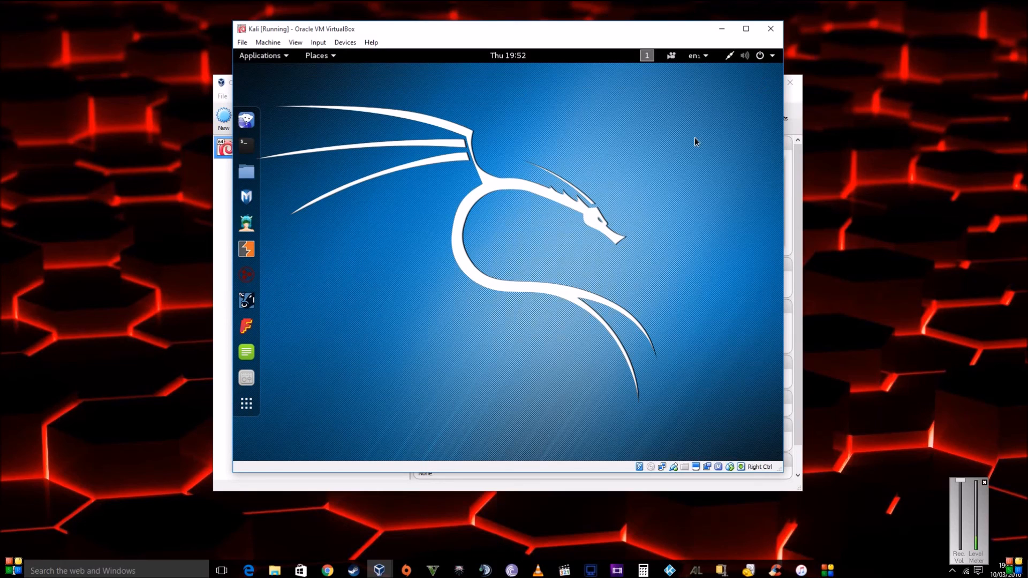
pyautogui.click(749, 29)
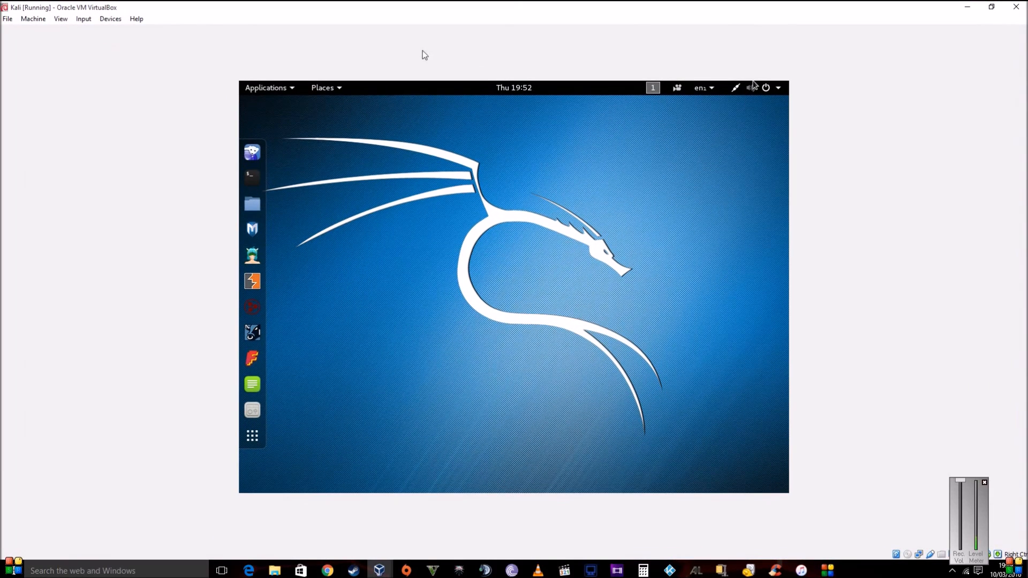